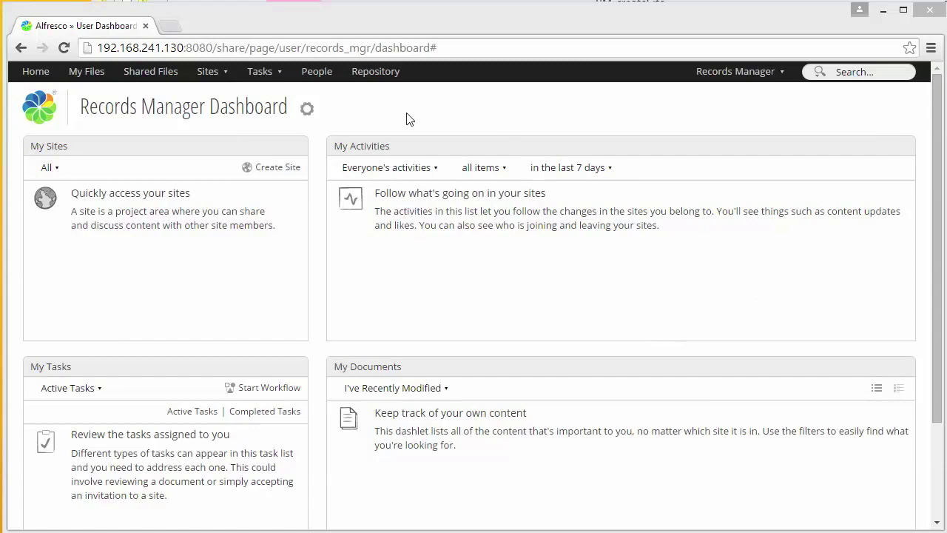
Create a site of type Records Management Site with DoD 5015.2-STD compliance.
click(216, 74)
click(237, 150)
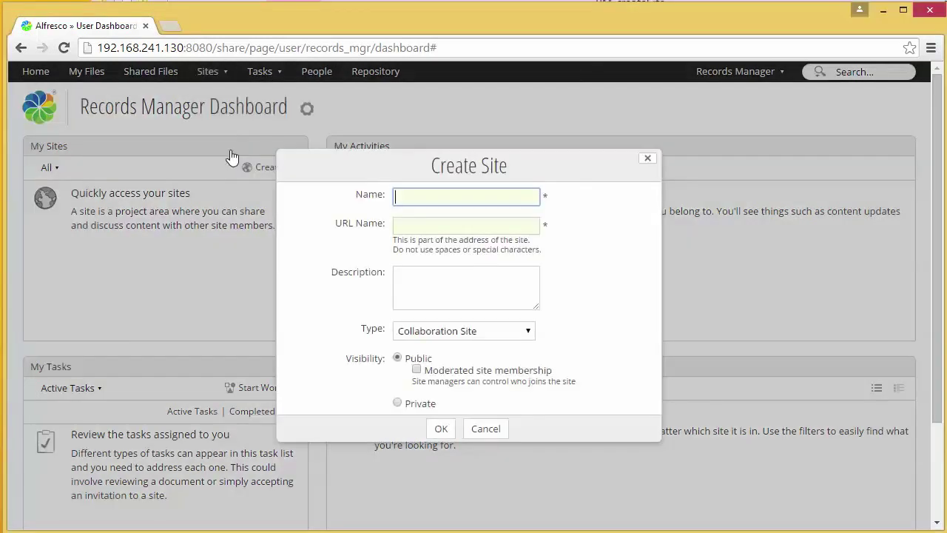
click(528, 336)
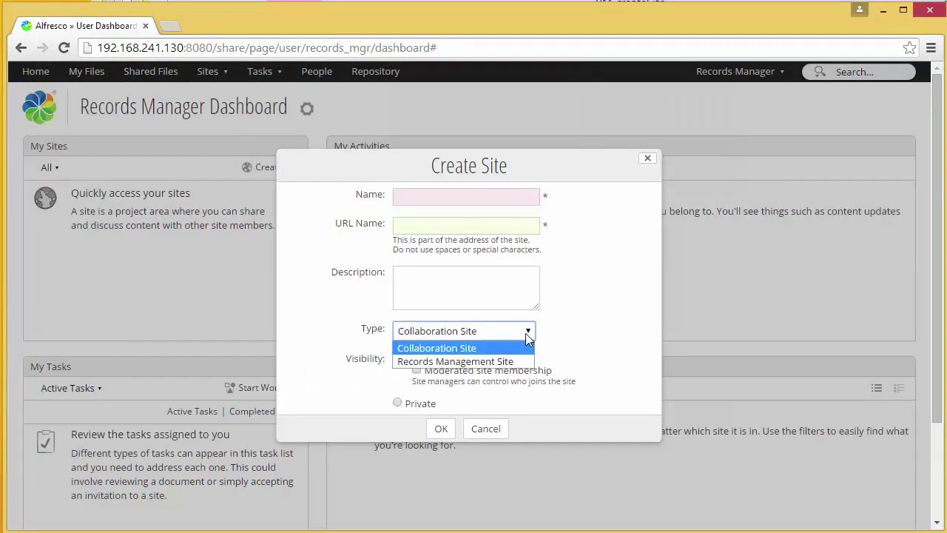
click(489, 362)
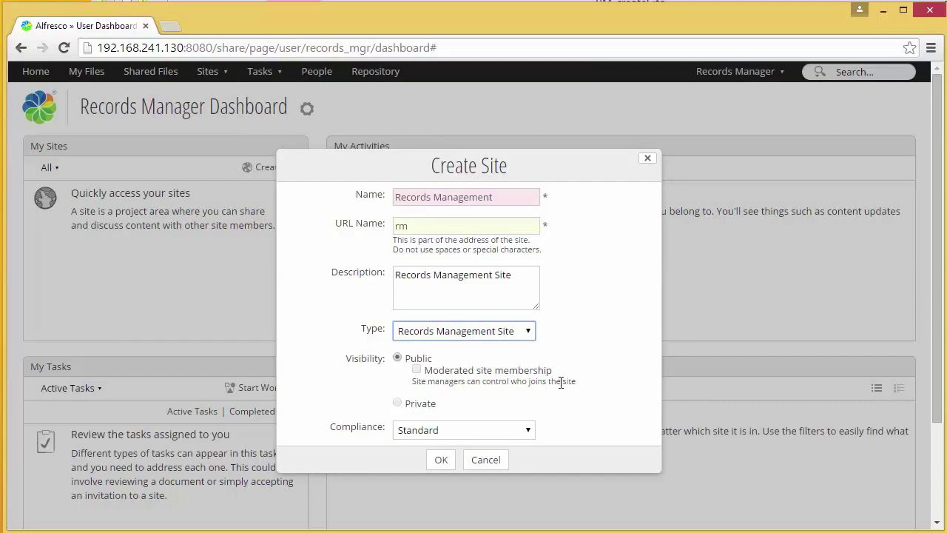
click(523, 437)
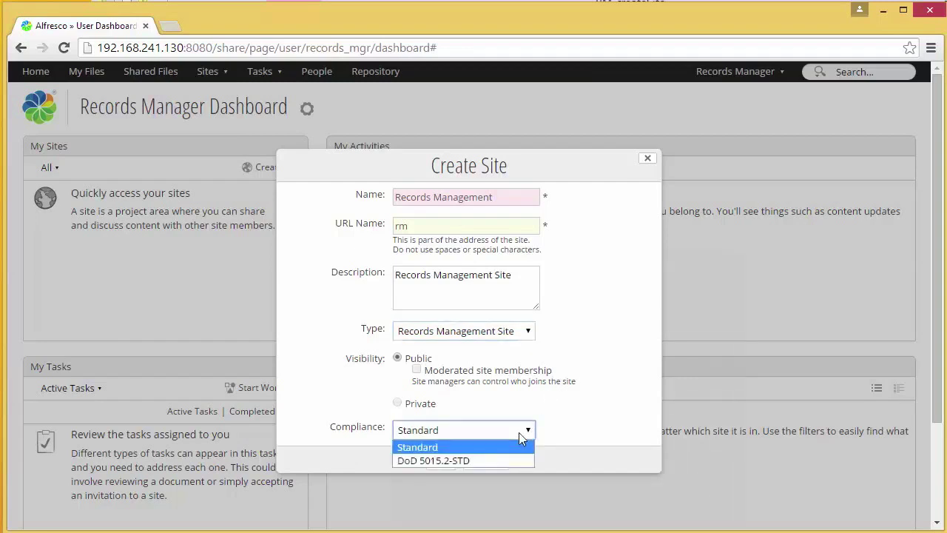
click(436, 459)
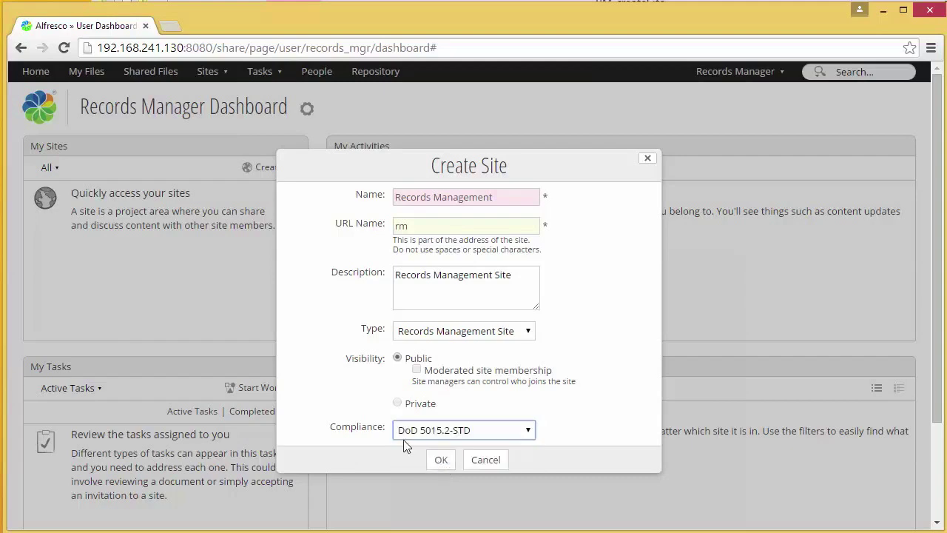
click(440, 463)
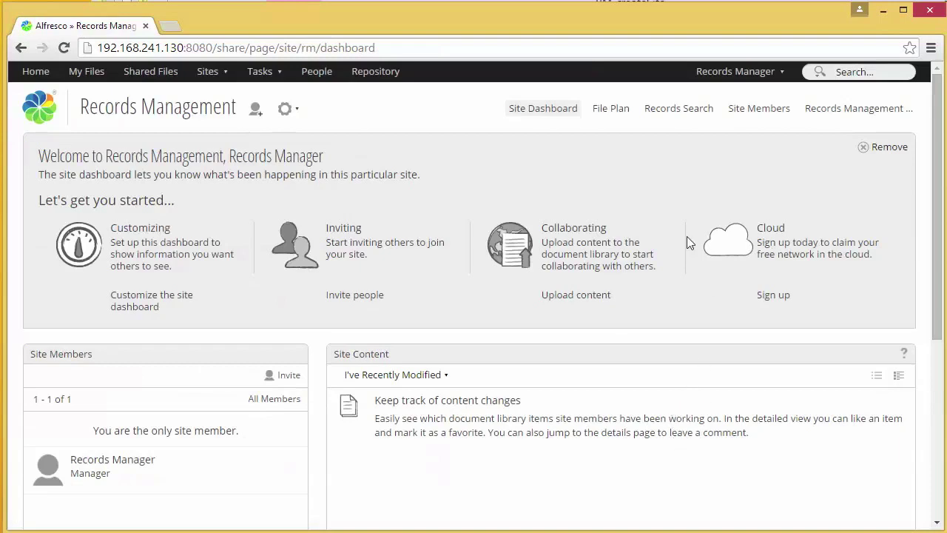
Open the new site's File Plan and inspect the compliance choices for a Records Management site.
click(612, 118)
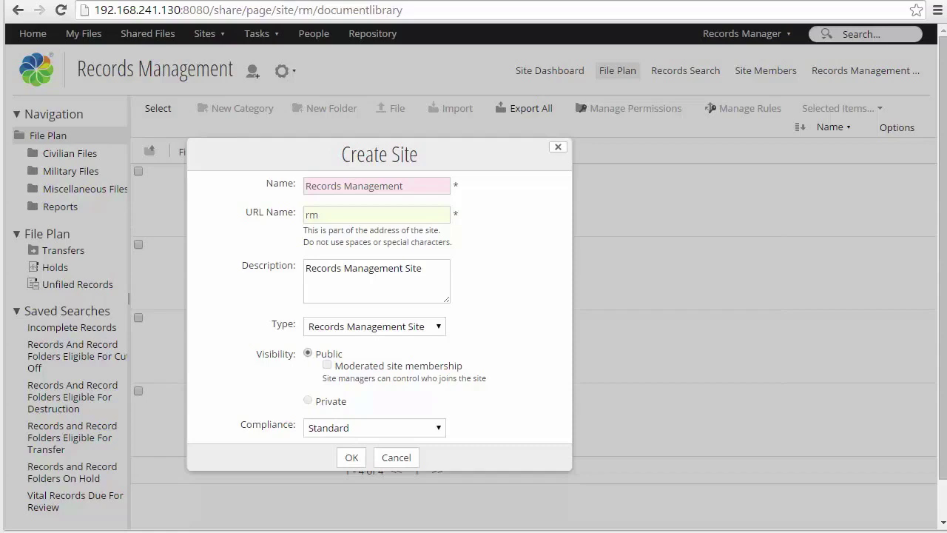
click(440, 435)
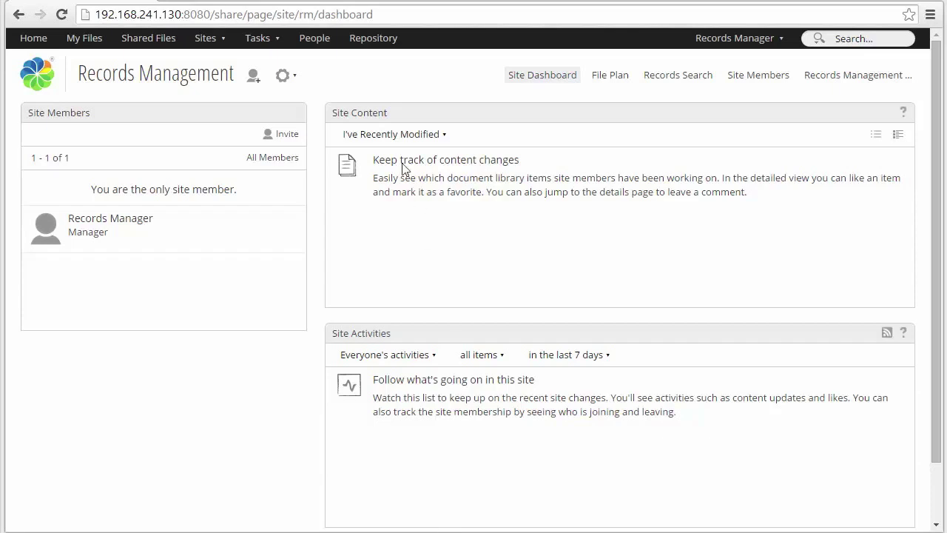
Customize the site dashboard by adding the RM Data Set Import dashlet to Column 1 below Site Members.
click(288, 77)
click(313, 98)
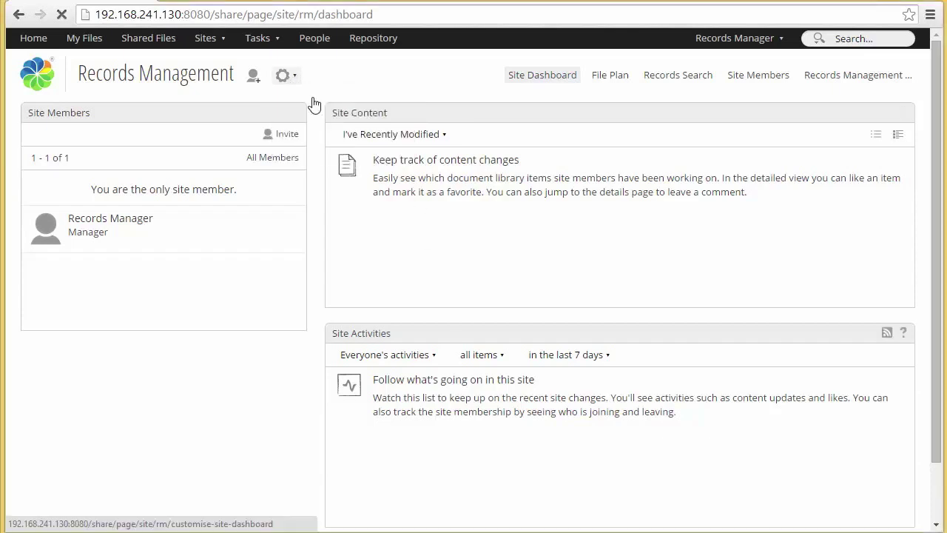
scroll(524, 319, down, 3)
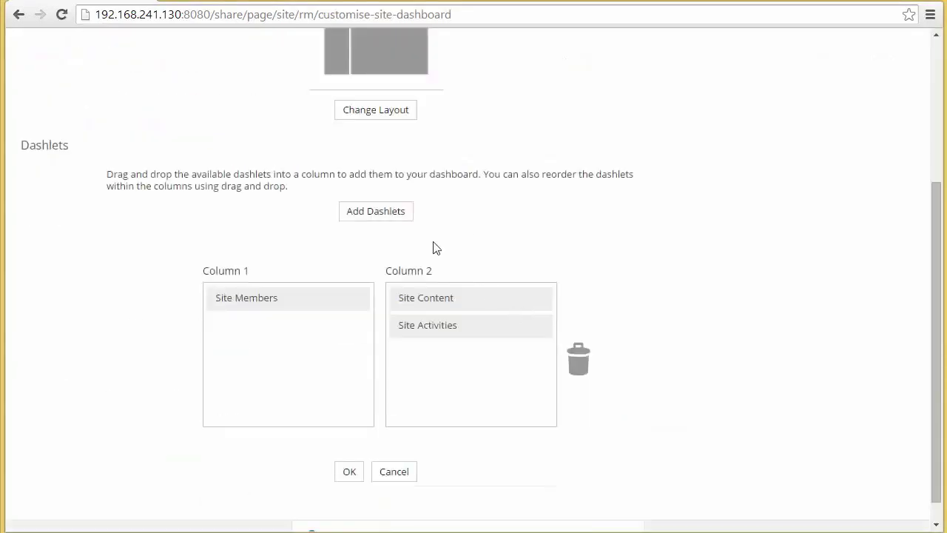
click(383, 213)
drag(359, 359, 310, 466)
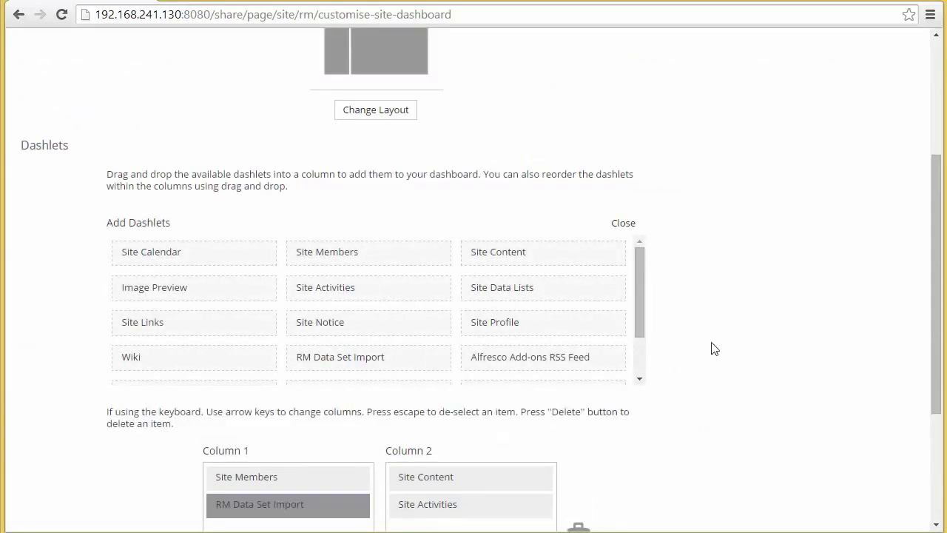
scroll(713, 347, down, 3)
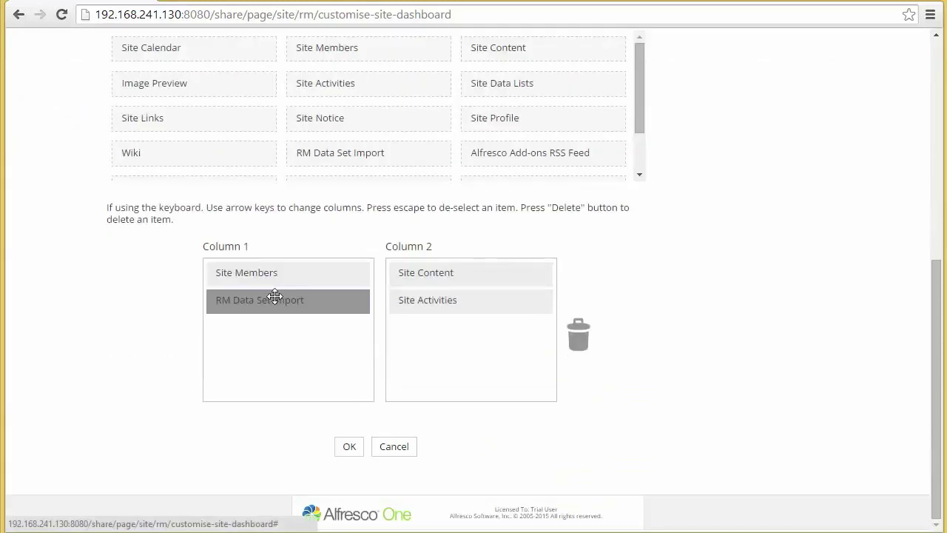
click(348, 448)
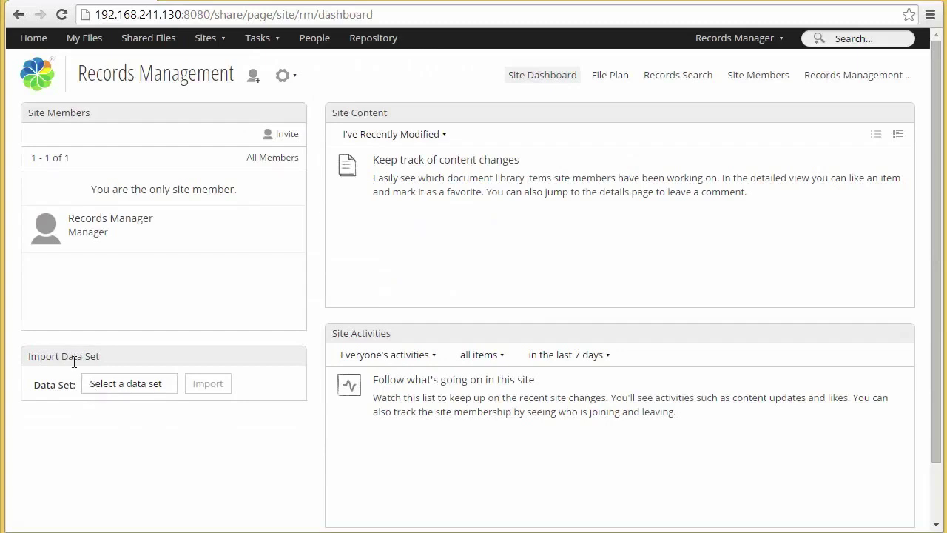
Import the DOD 5015 Example Data data set into the Records Management site.
click(134, 394)
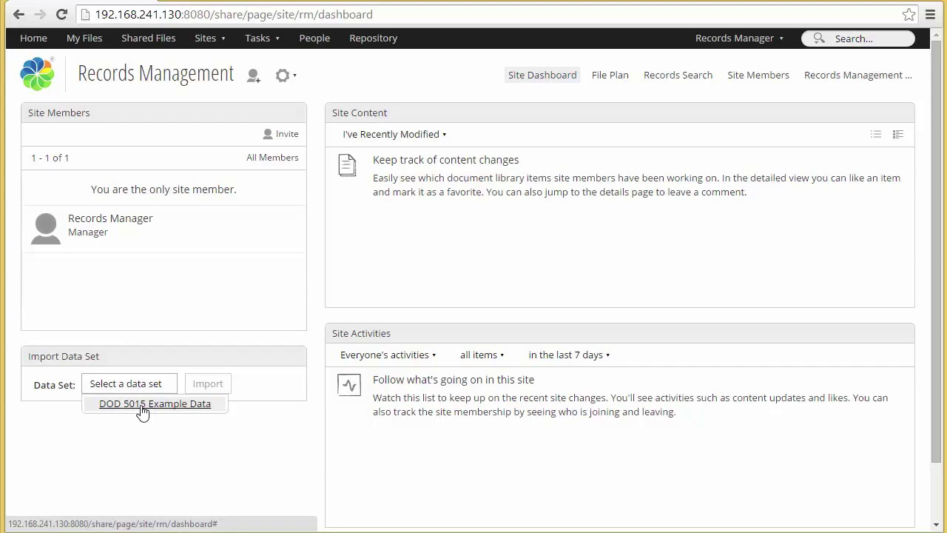
click(142, 406)
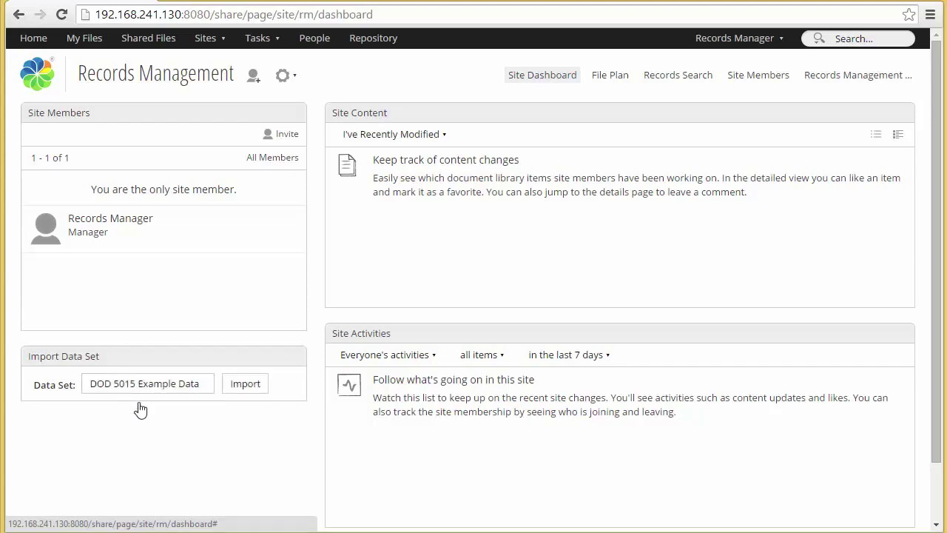
click(247, 385)
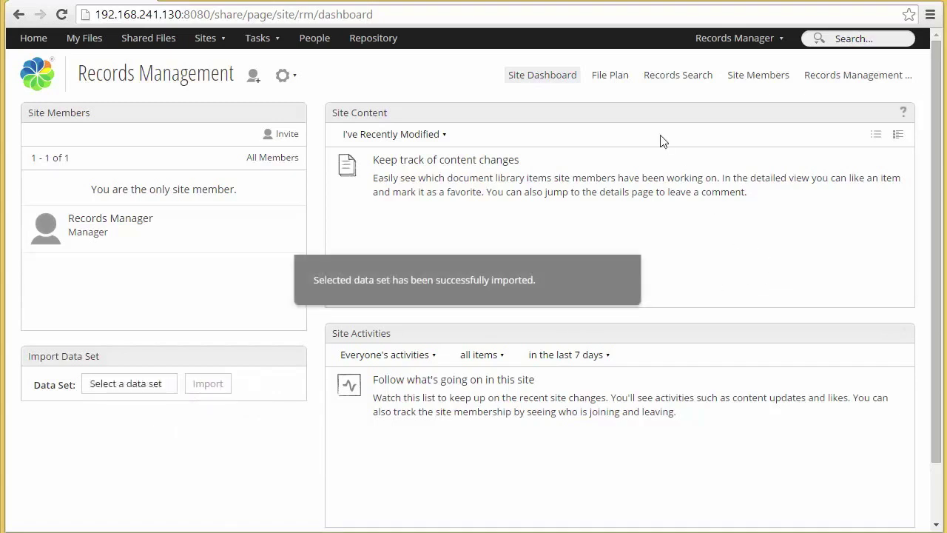
Open the site's File Plan and review its record categories, the Unfiled Records and the list of saved searches.
click(610, 77)
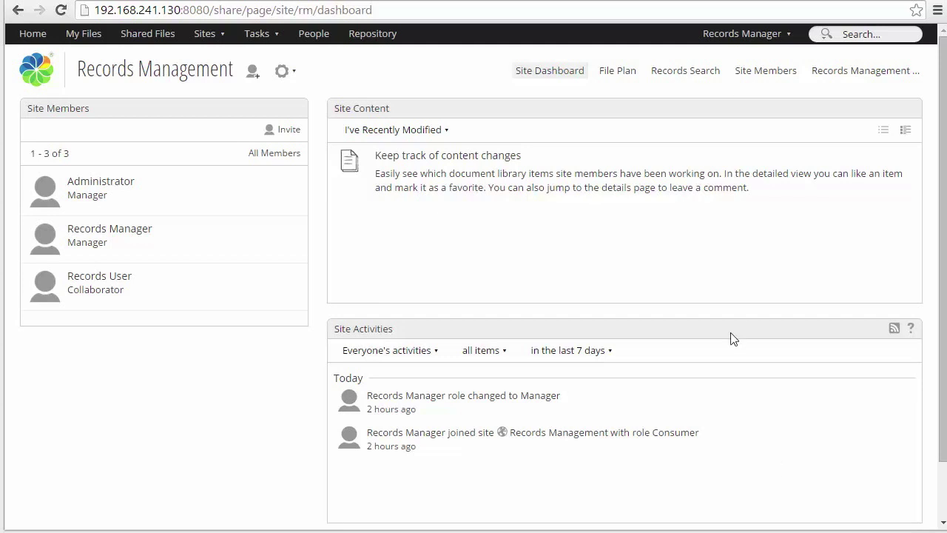
click(623, 76)
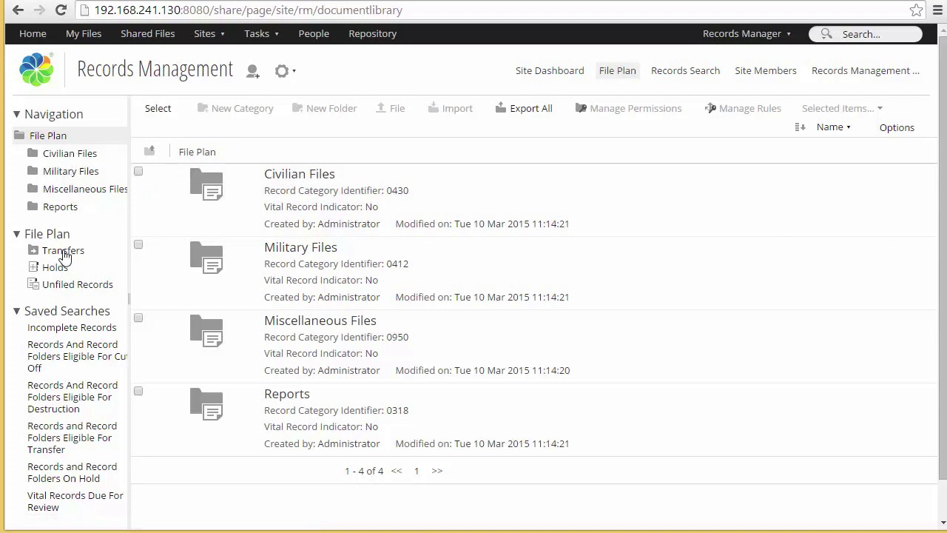
click(60, 287)
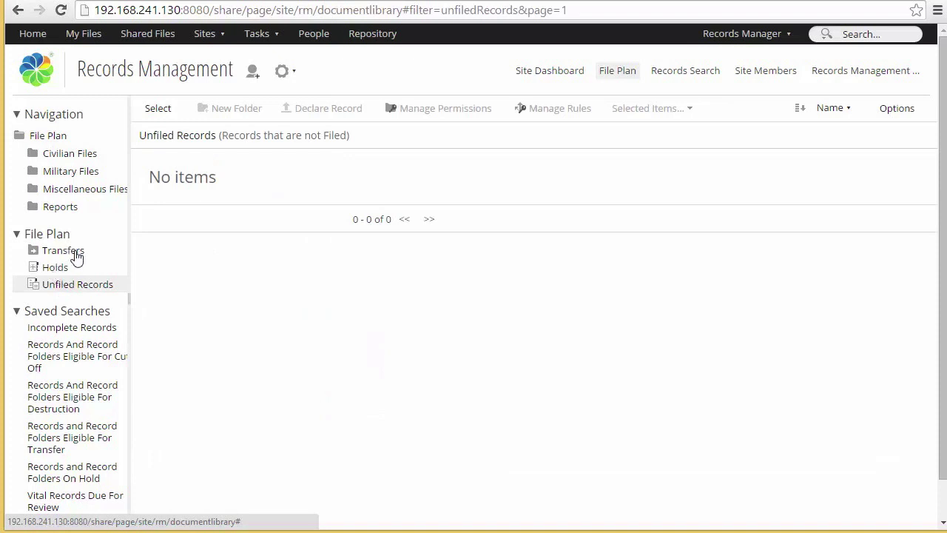
scroll(80, 334, down, 2)
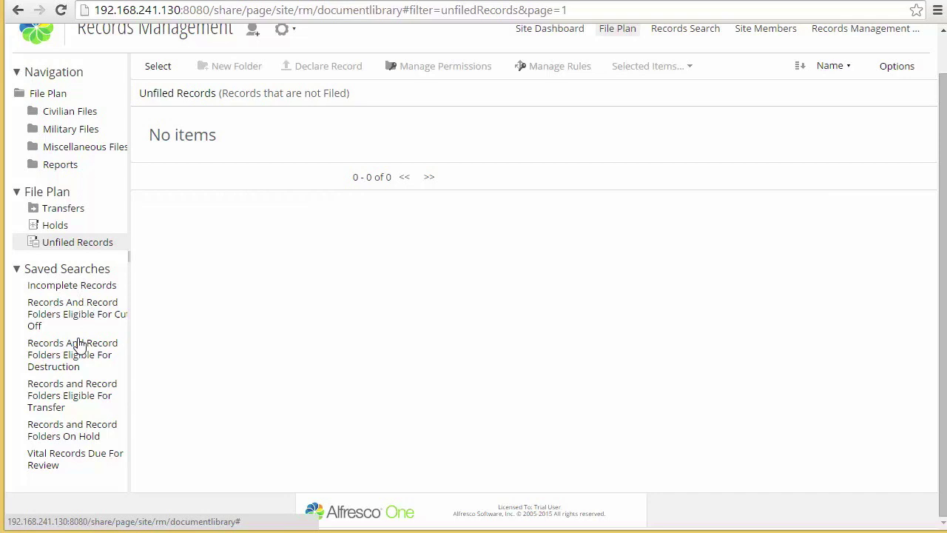
scroll(444, 368, up, 1)
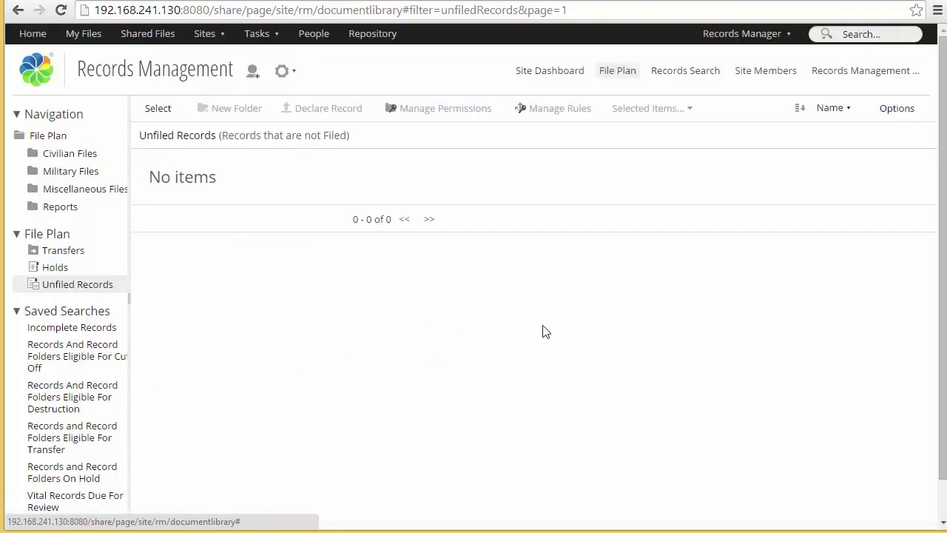
Review the Records Search page, including its insertable query fields, results options with metadata choices, and results table.
click(688, 75)
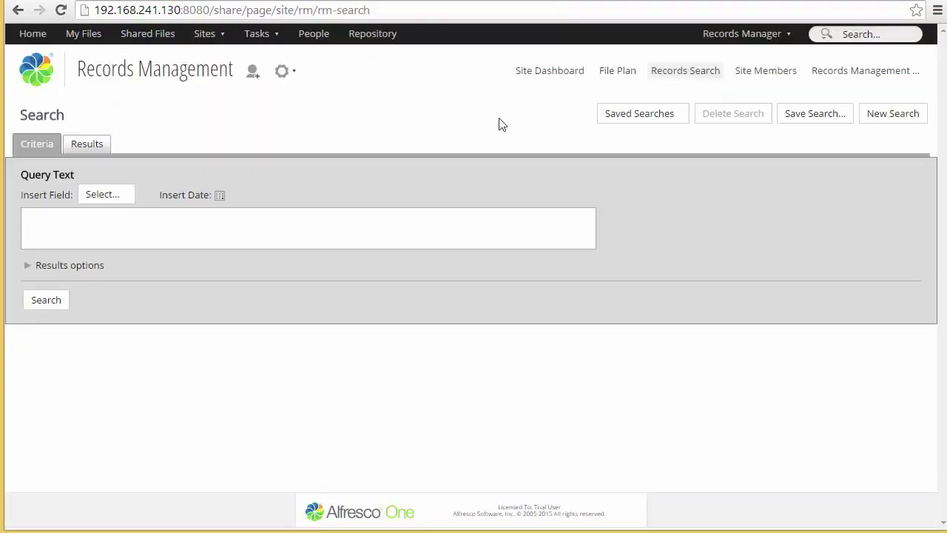
click(106, 199)
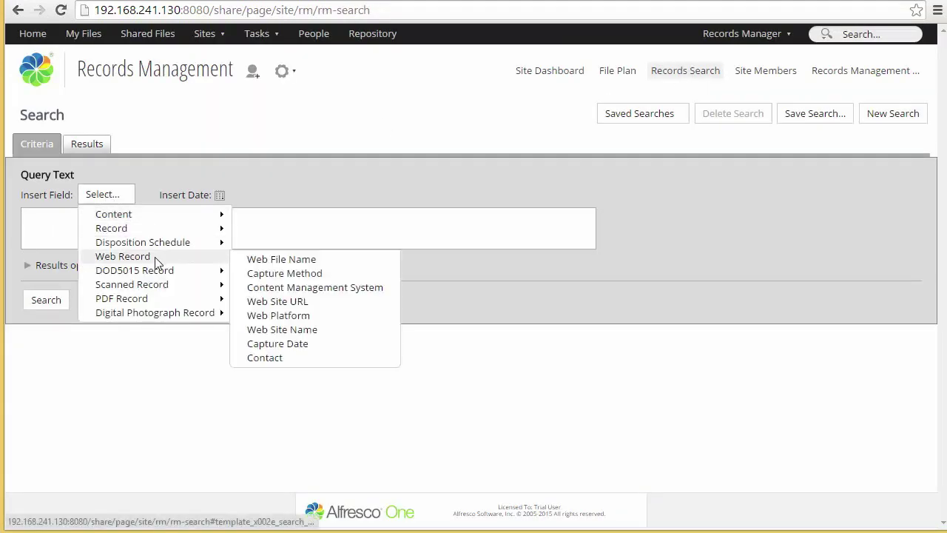
click(121, 194)
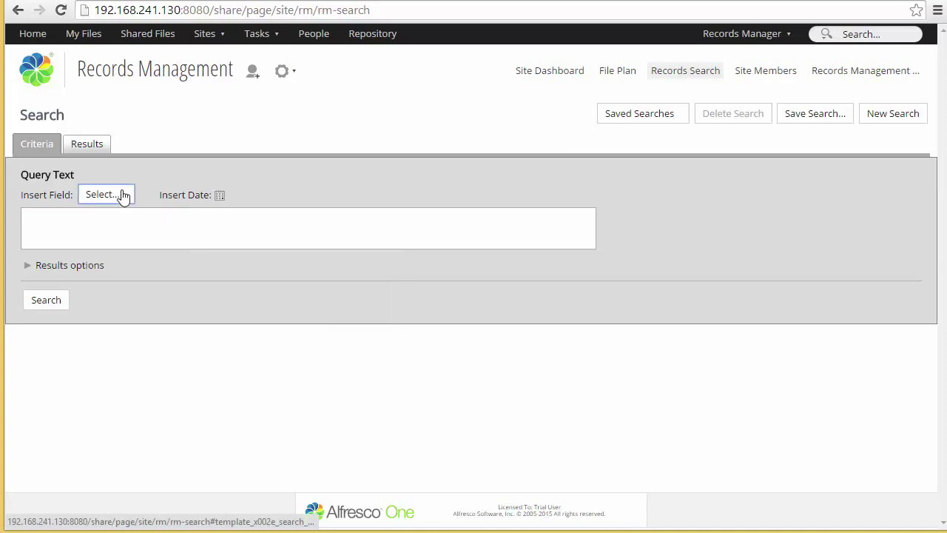
click(46, 264)
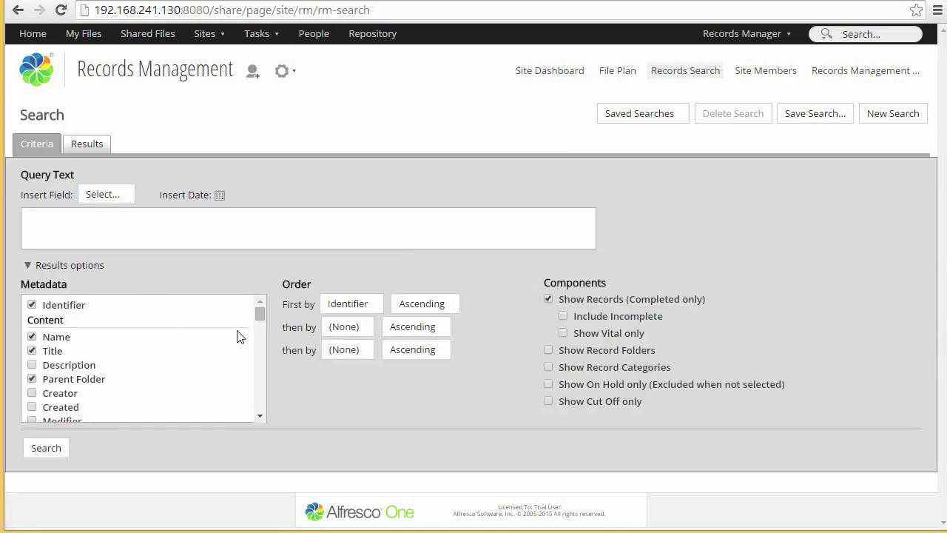
drag(260, 317, 262, 372)
click(100, 146)
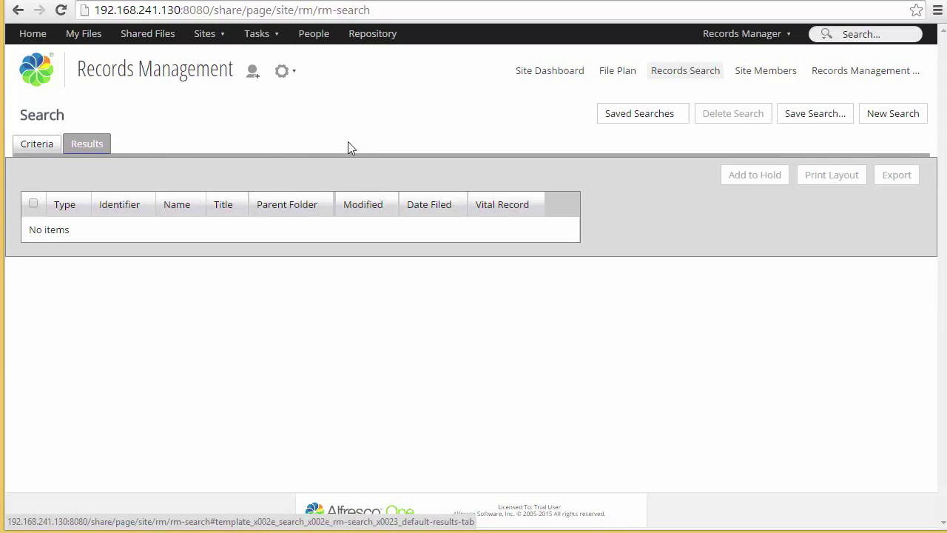
Open the Records Management Console and look through the full audit log, closing its window when done.
click(862, 76)
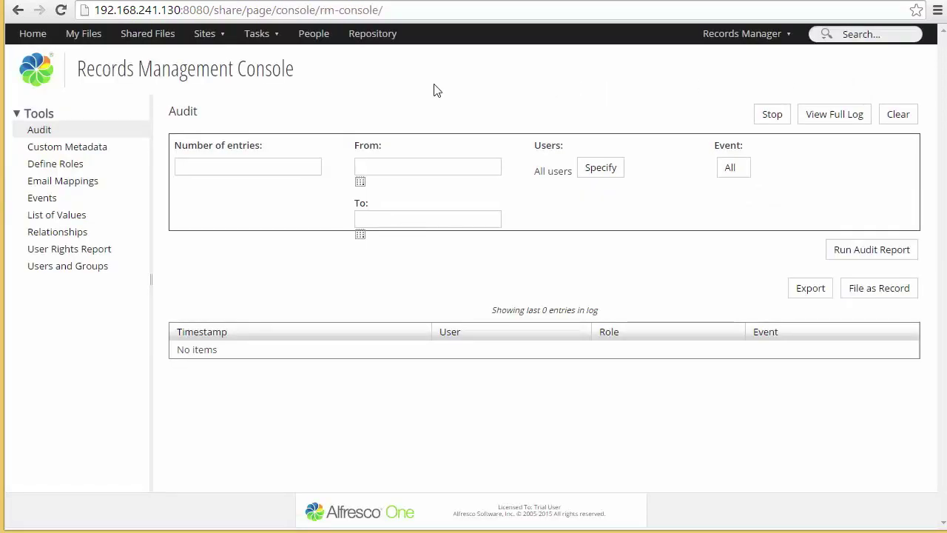
click(828, 115)
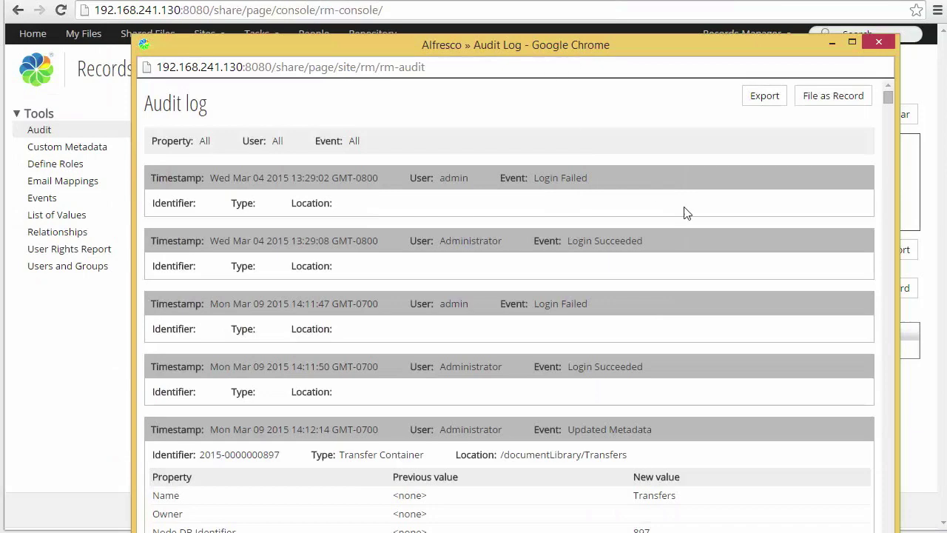
scroll(703, 206, down, 2)
scroll(707, 206, up, 2)
click(879, 41)
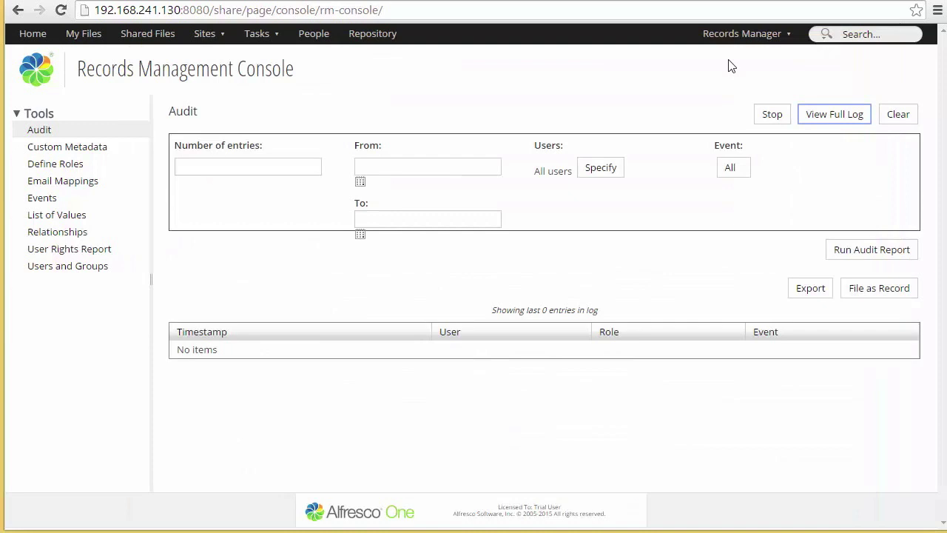
Review the console's Custom Metadata, Define Roles, Email Mappings and Events tools.
click(79, 148)
click(54, 167)
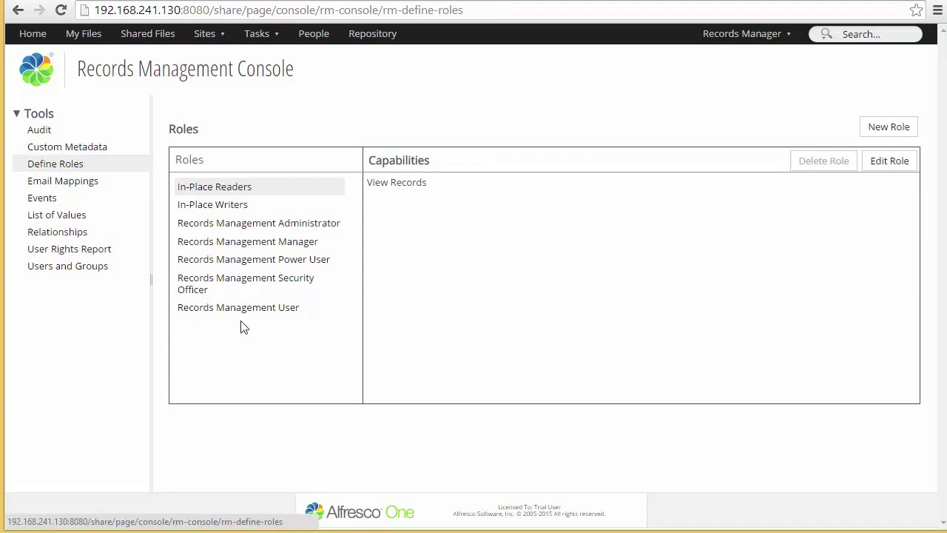
click(83, 187)
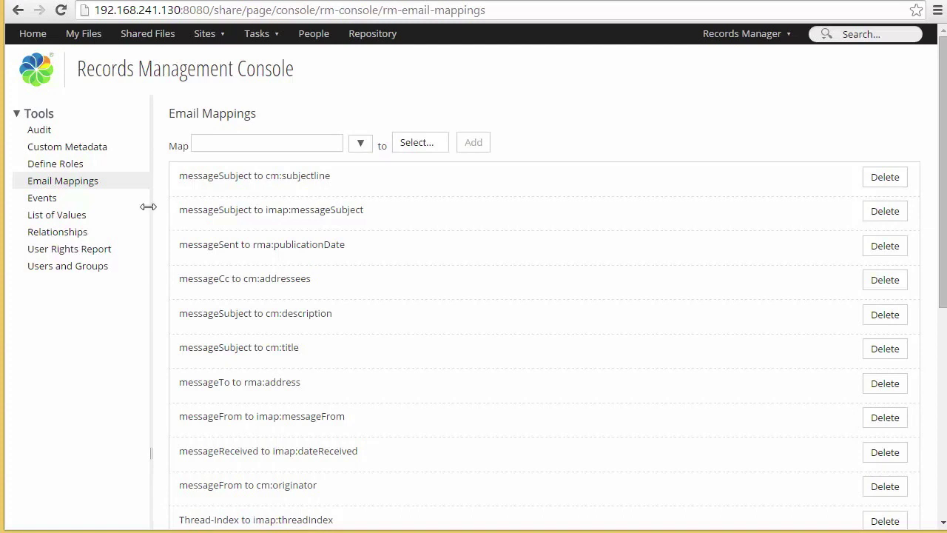
click(41, 202)
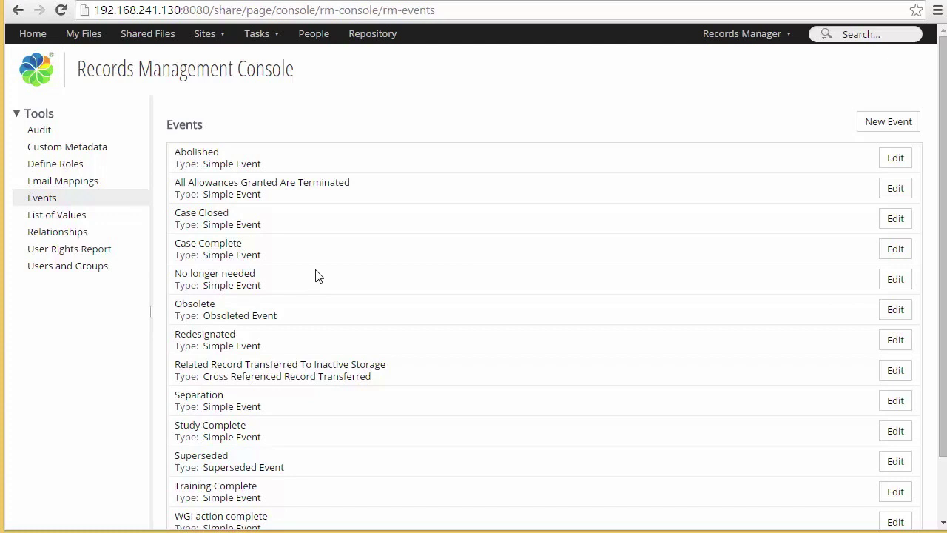
Review the console's List of Values, Relationships and User Rights Report tools, reading through the users and roles.
click(68, 219)
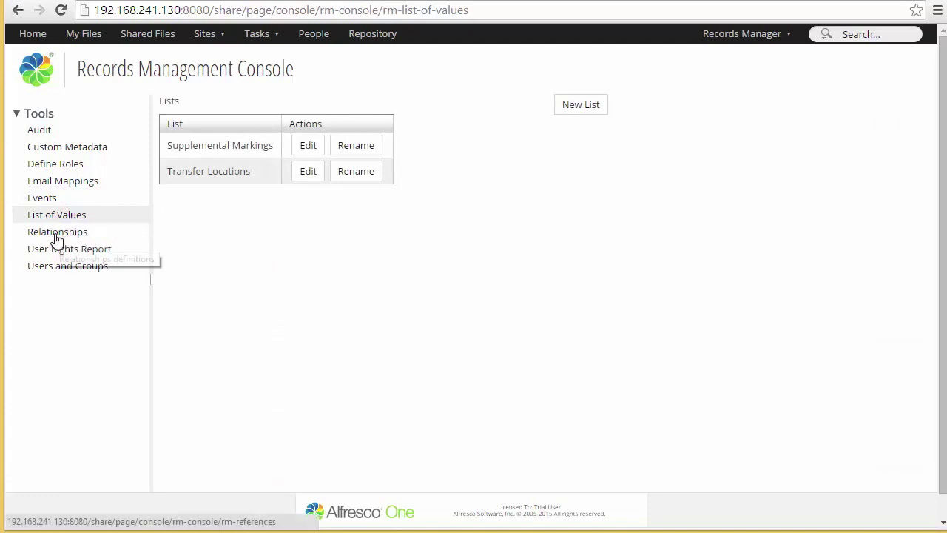
click(56, 234)
click(77, 252)
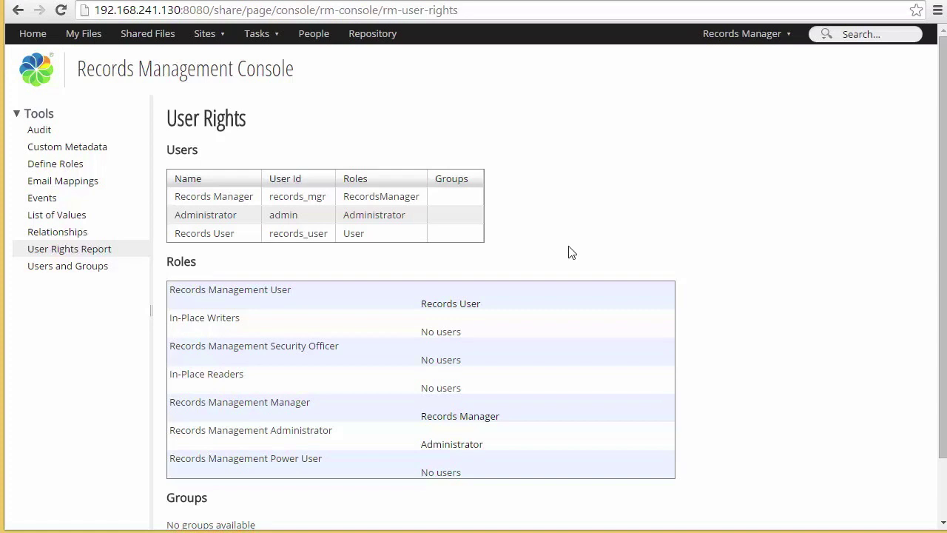
scroll(572, 253, down, 2)
scroll(571, 253, up, 2)
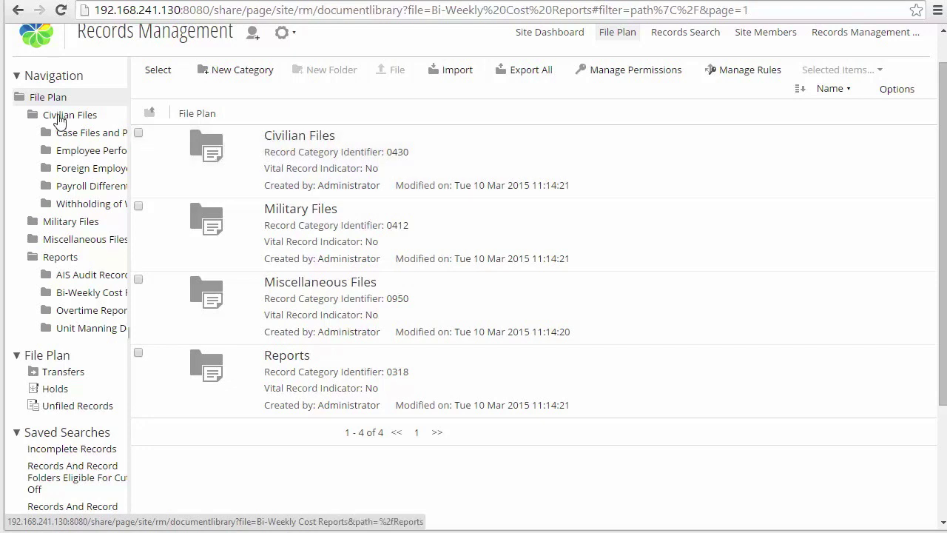
Look through the Civilian Files and Reports categories, and review the disposition schedule and vital record properties of AIS Audit Records.
click(59, 120)
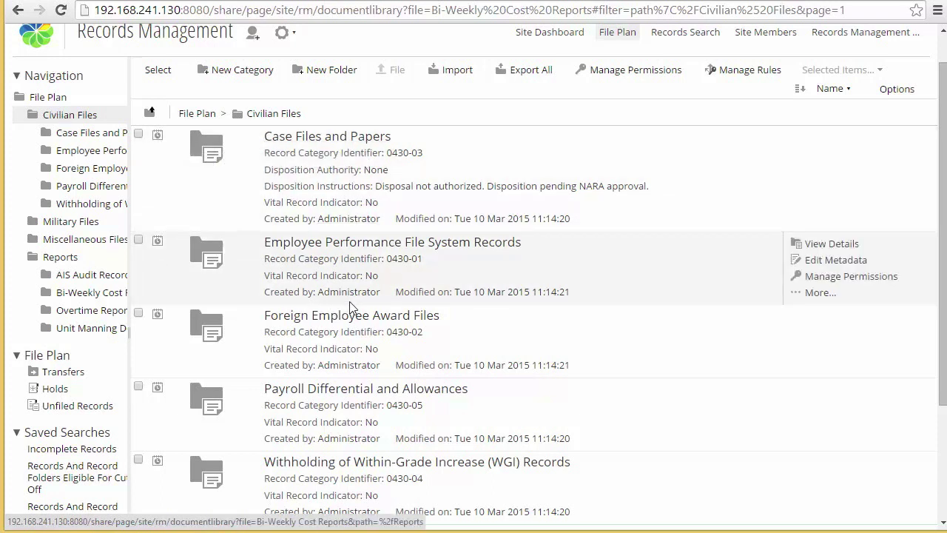
click(58, 259)
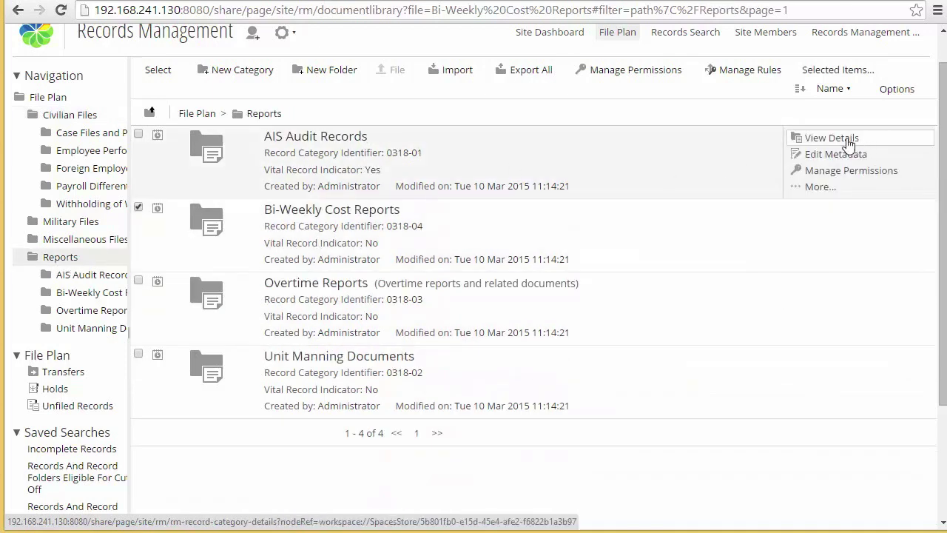
click(821, 138)
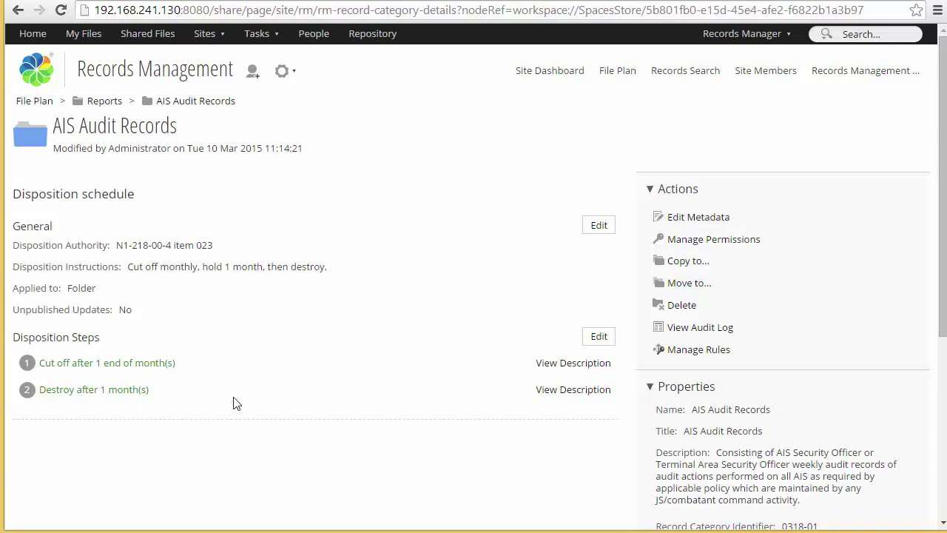
scroll(751, 405, down, 2)
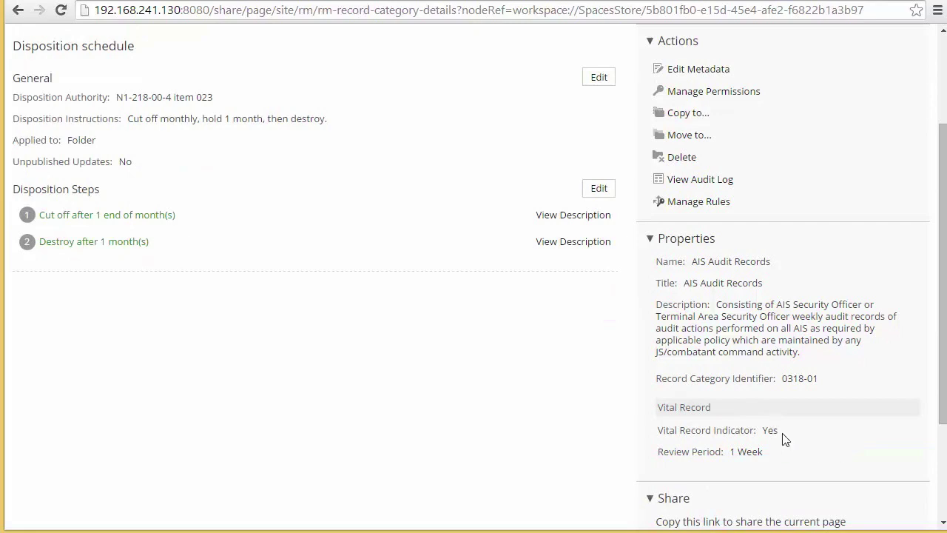
scroll(482, 408, up, 2)
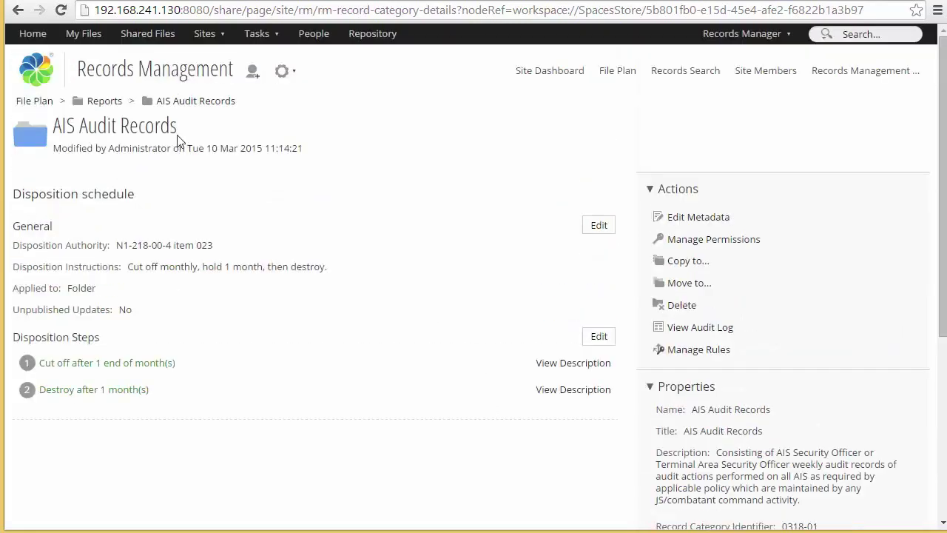
Create a record category at the File Plan root with the name and title Invoices.
click(36, 101)
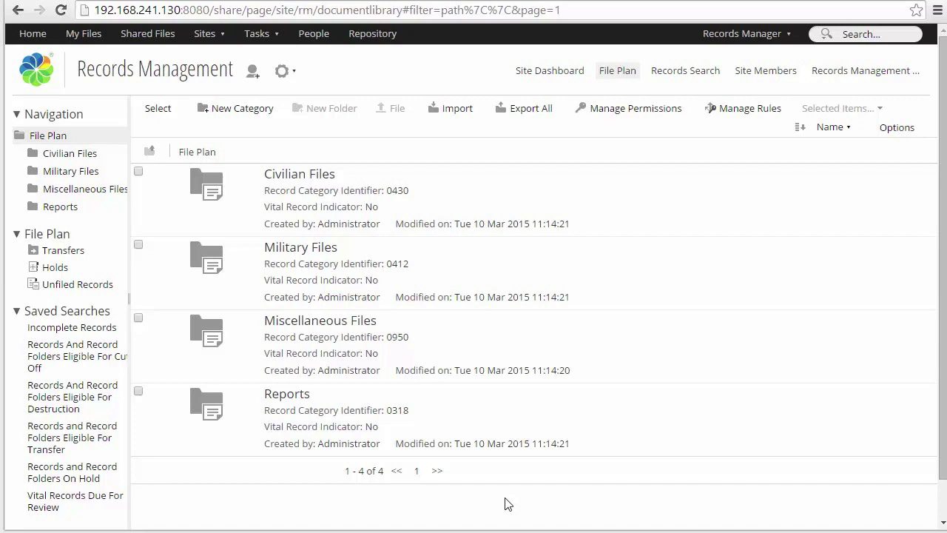
click(237, 108)
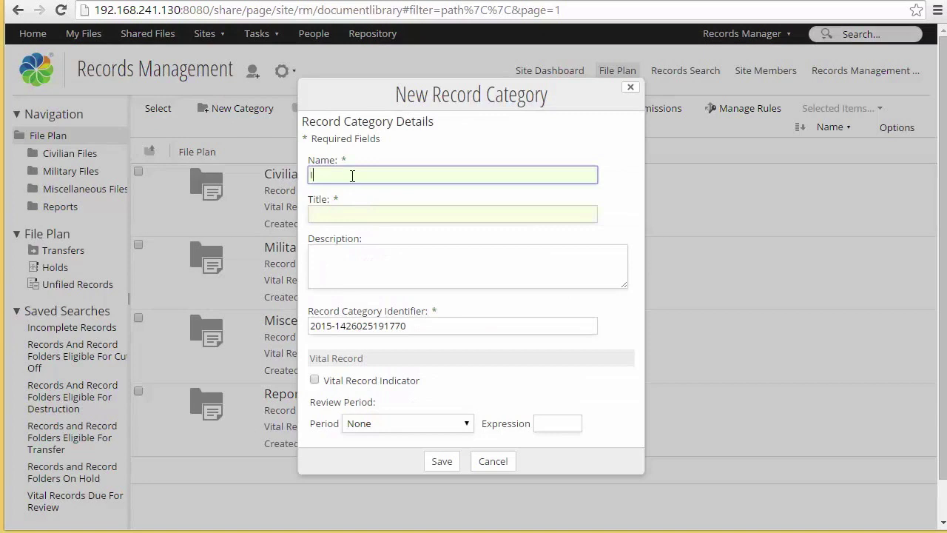
text(Invoices)
key(Tab)
text(Invo)
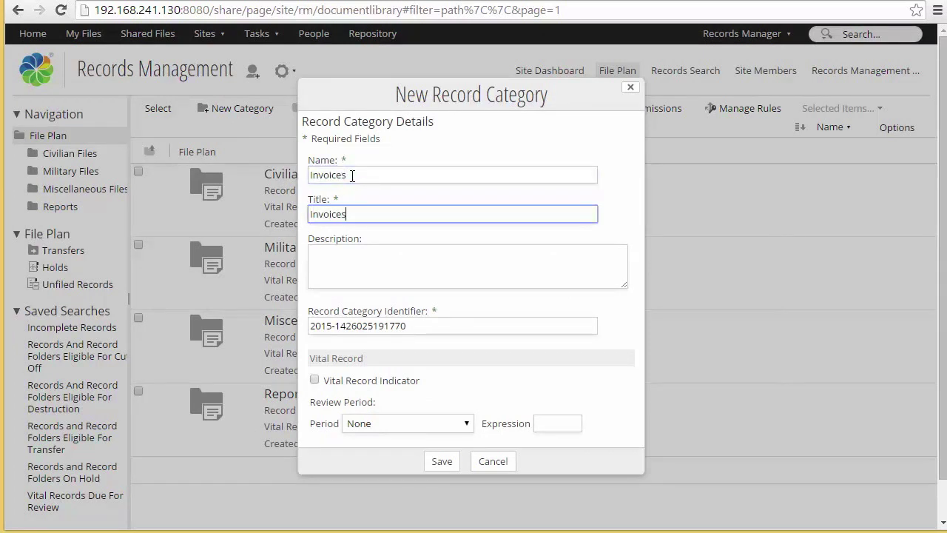
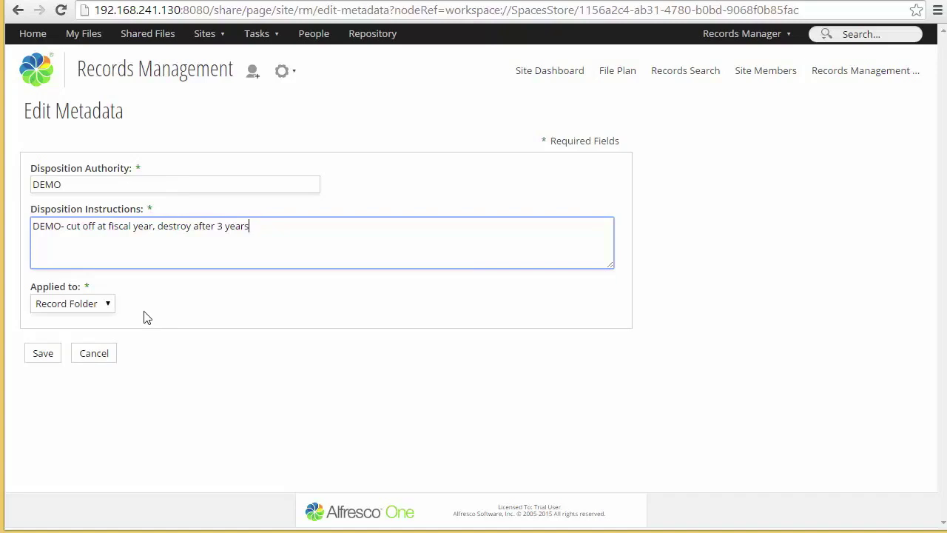
Save the Invoices disposition schedule's general settings with authority DEMO, instructions "DEMO- cut off at fiscal year, destroy after 3 years", applied to Record Folder.
click(86, 306)
click(83, 307)
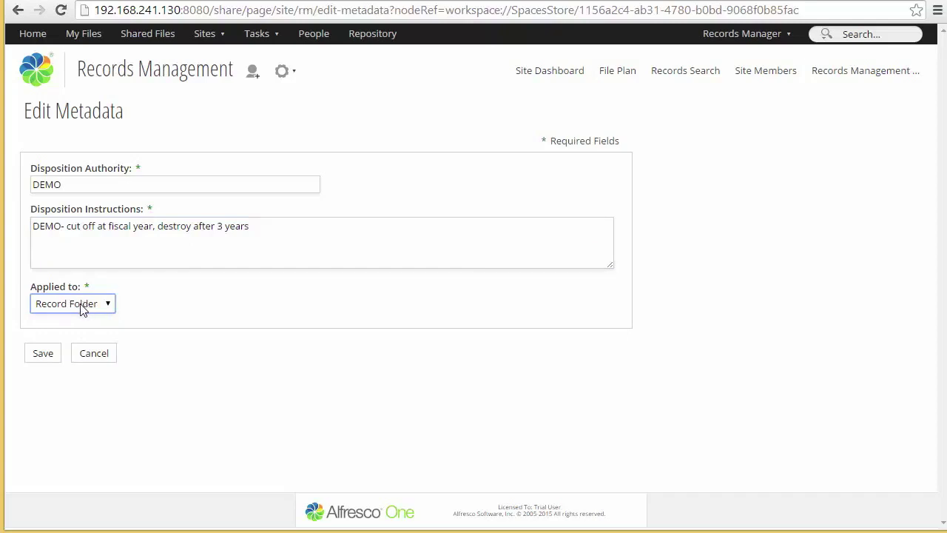
click(43, 353)
Add a Cut off step to the Invoices disposition schedule, timed to End Of Financial Year from Created Date, with the description Test.
click(600, 340)
click(57, 220)
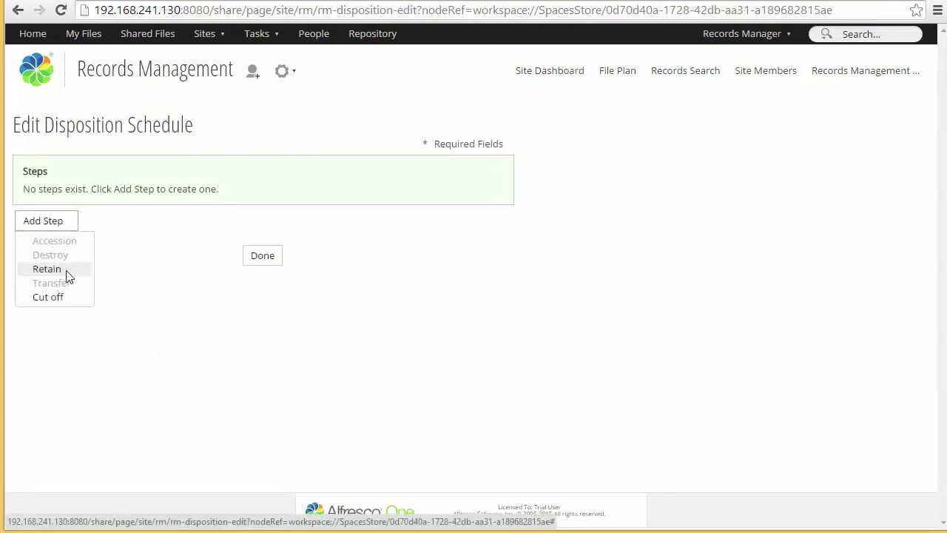
click(57, 297)
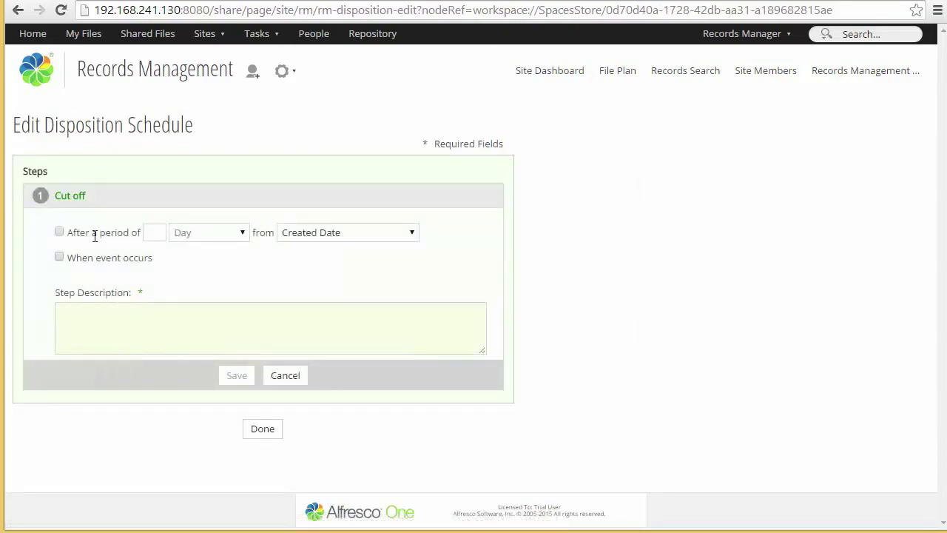
click(59, 231)
click(321, 232)
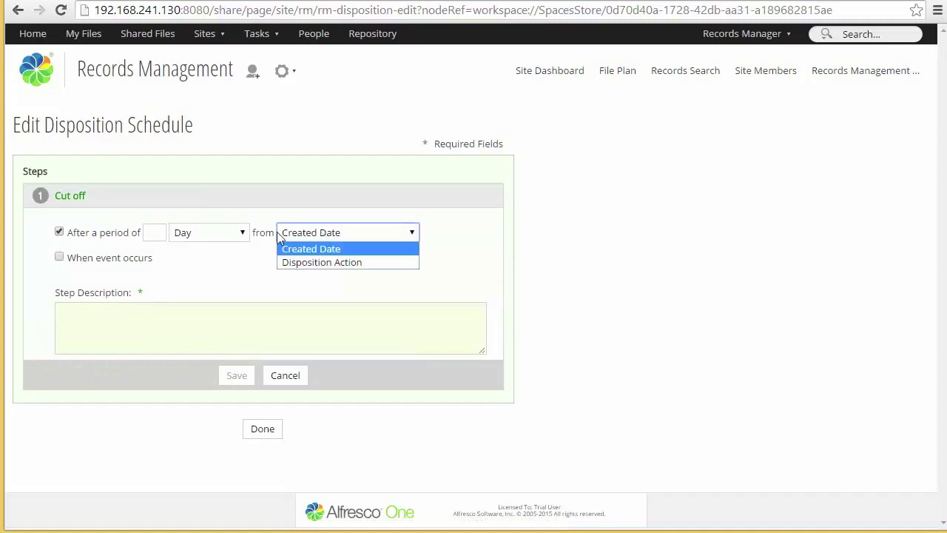
click(216, 233)
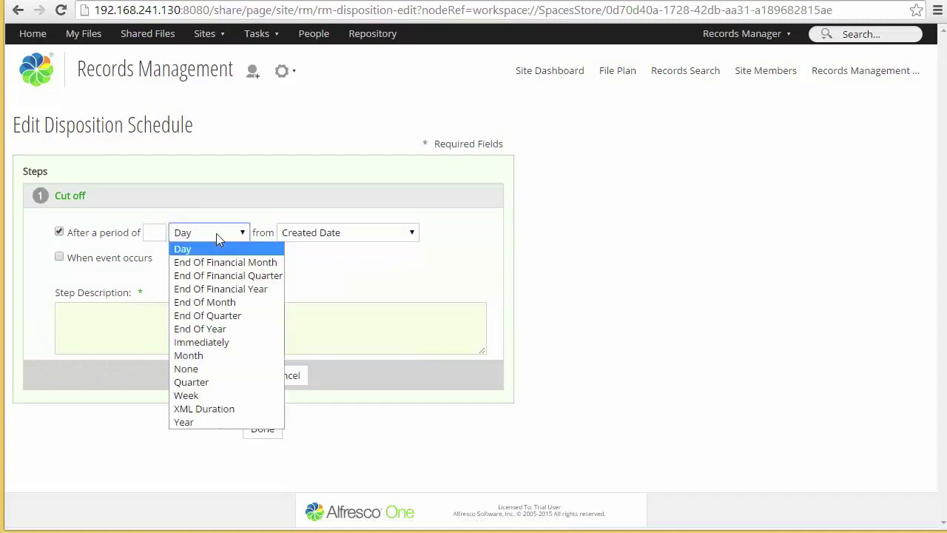
click(227, 288)
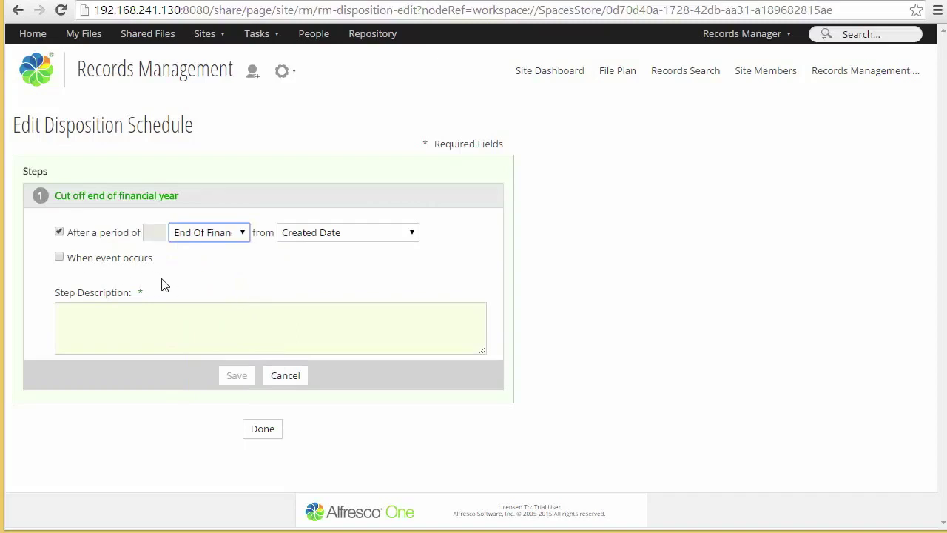
click(139, 314)
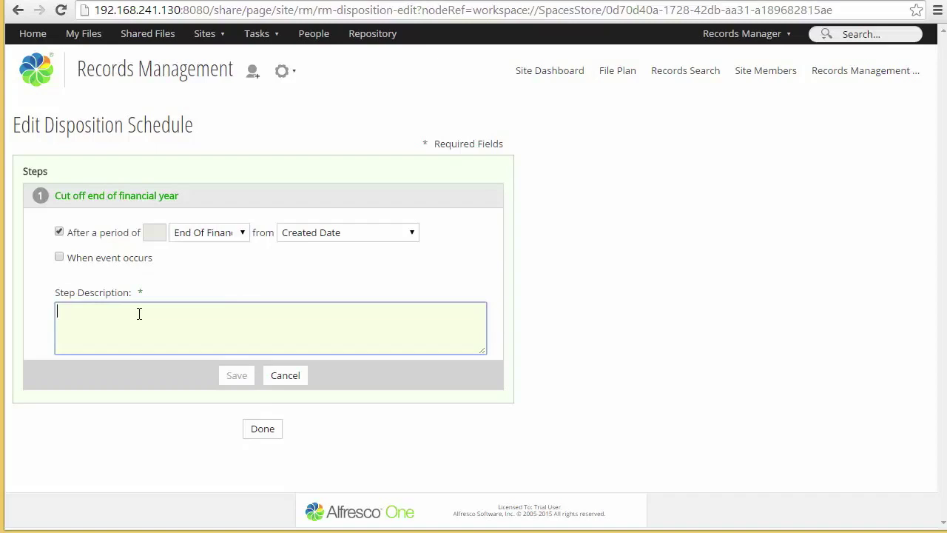
text(Test)
Add the Case Complete event as an alternative trigger for the Cut off step and save the step.
click(60, 257)
click(163, 313)
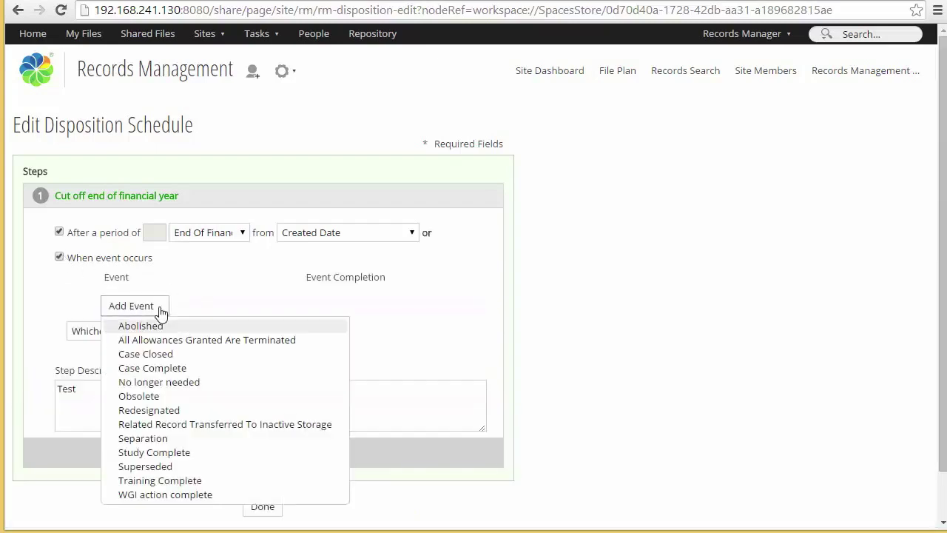
click(169, 368)
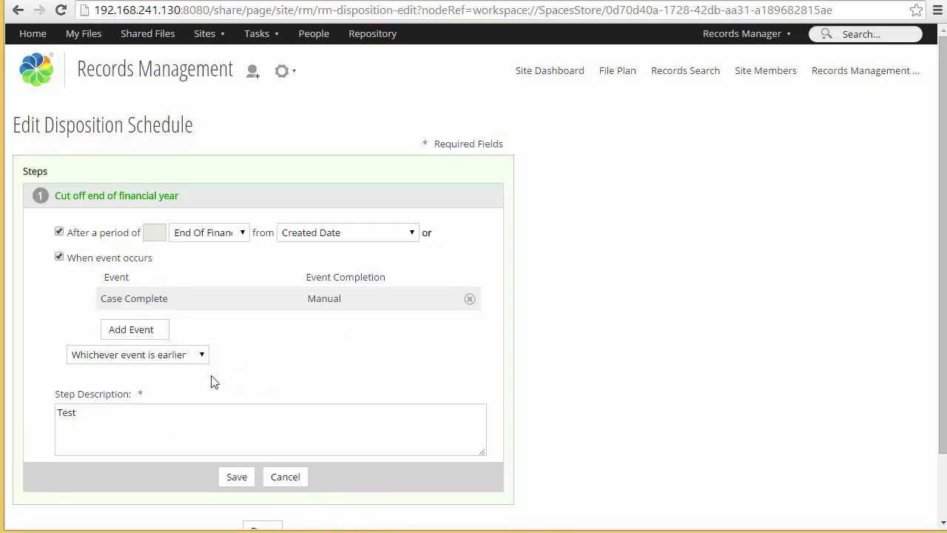
click(237, 478)
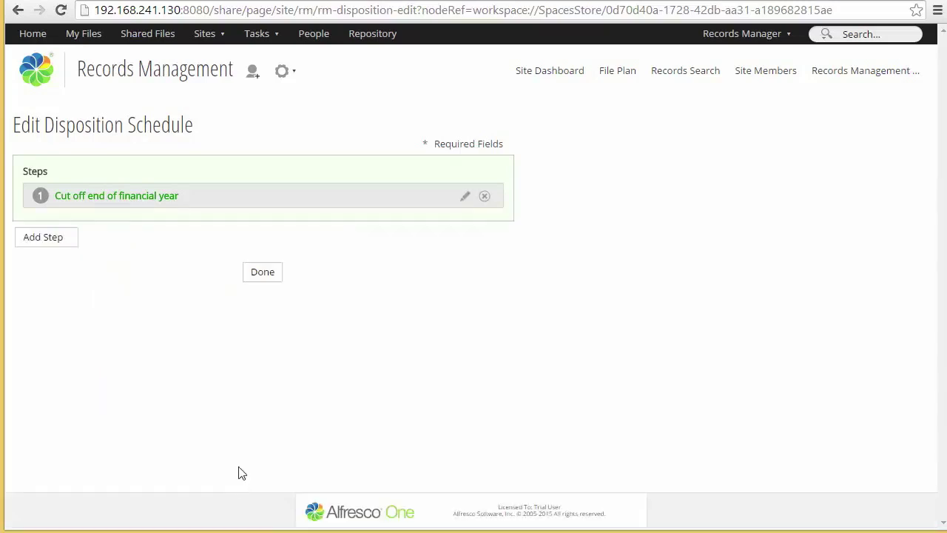
Add a Destroy step to the disposition schedule, set to occur 3 years from the Cut Off Date.
click(44, 237)
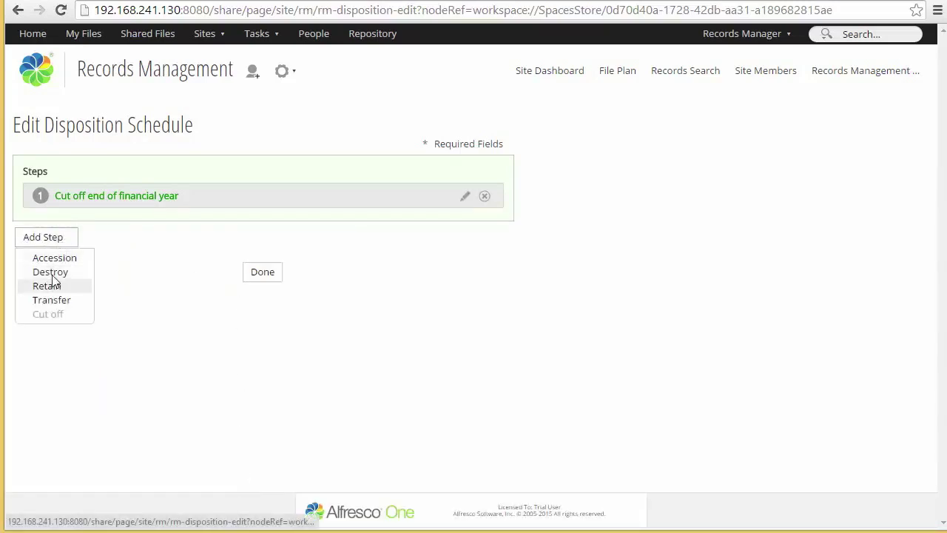
click(52, 272)
click(59, 259)
click(153, 261)
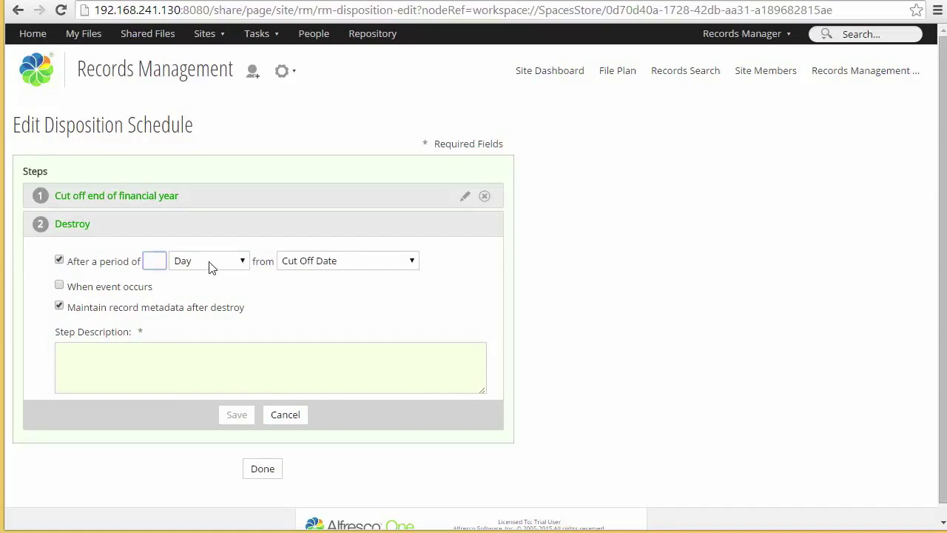
text(3)
click(207, 263)
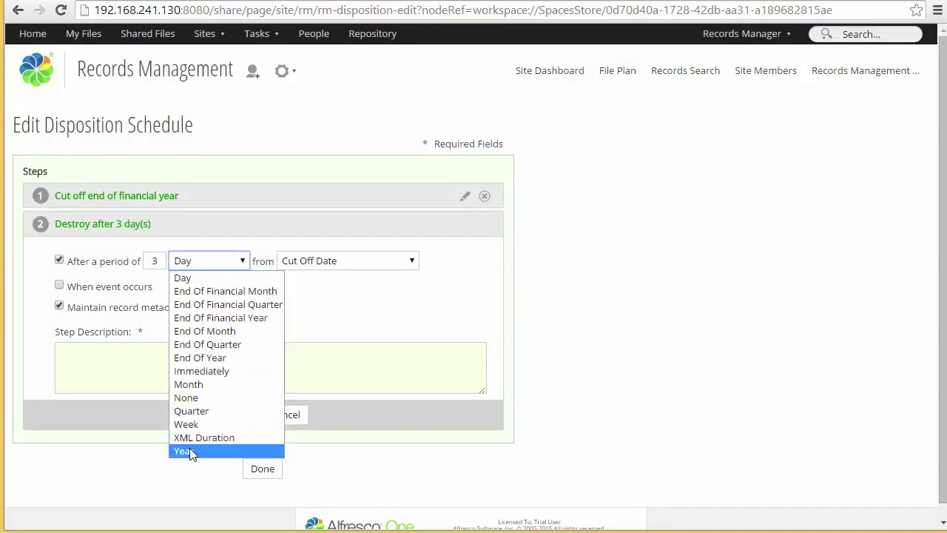
click(191, 452)
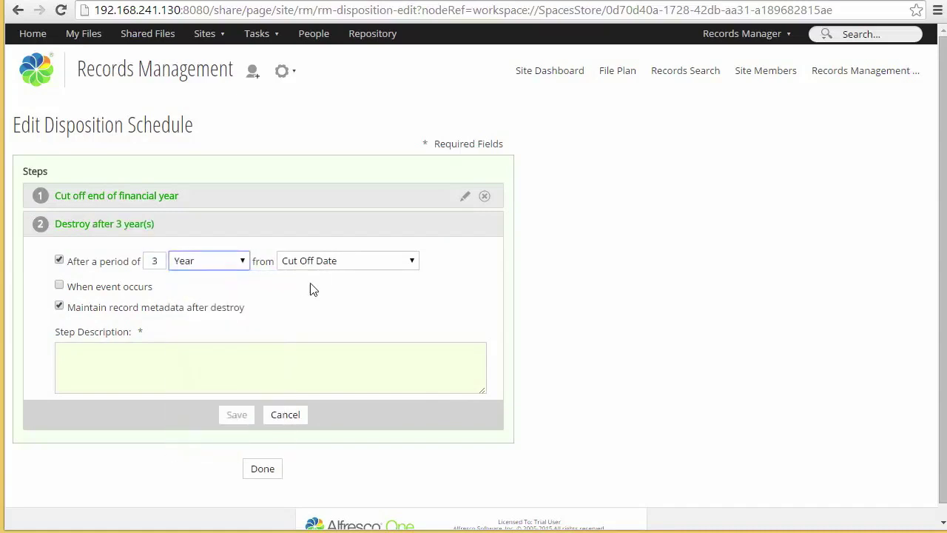
Turn off maintaining record metadata, describe the step as "Destroy after 3 year(s)", and save it to finish the disposition schedule.
click(59, 307)
click(157, 369)
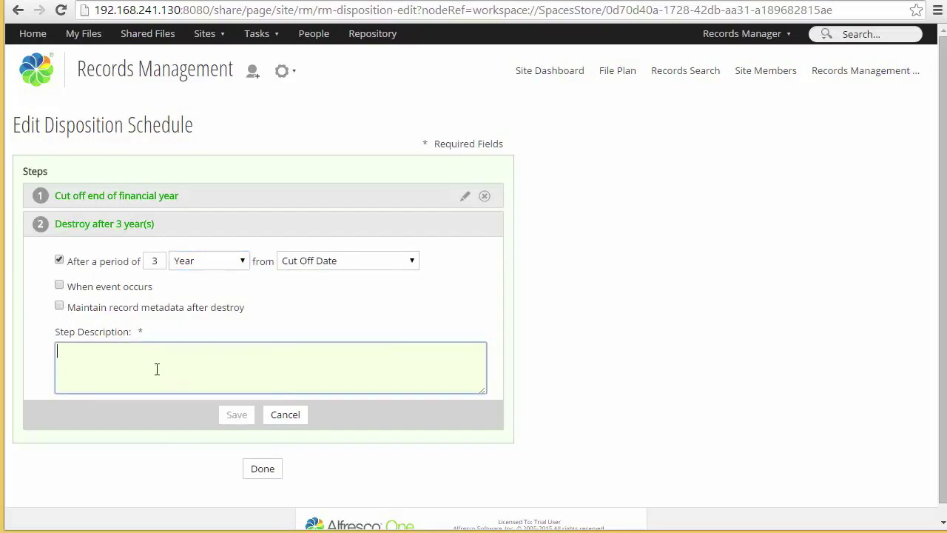
text(Destroy after 3 year(s)
click(234, 415)
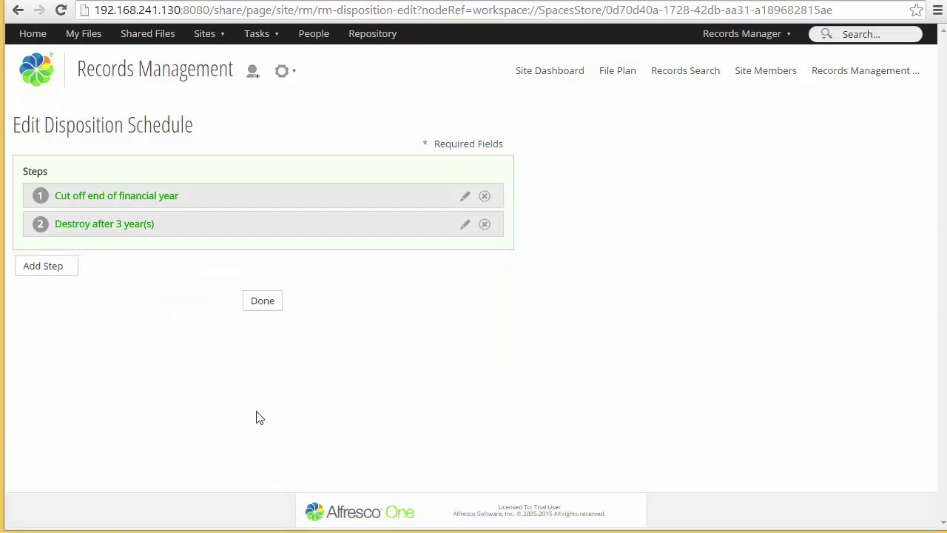
click(260, 309)
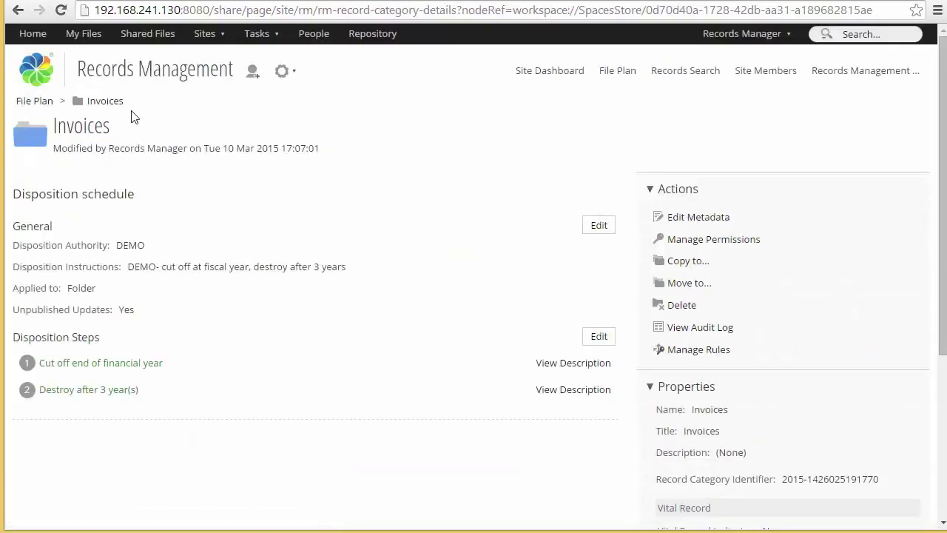
Create a record folder inside the Invoices category with the name and title FY 2014.
click(106, 104)
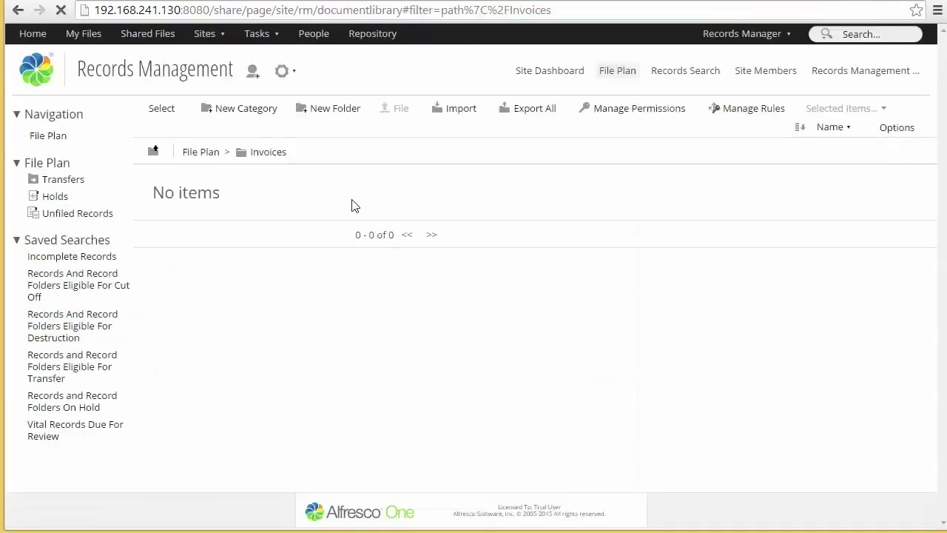
click(323, 111)
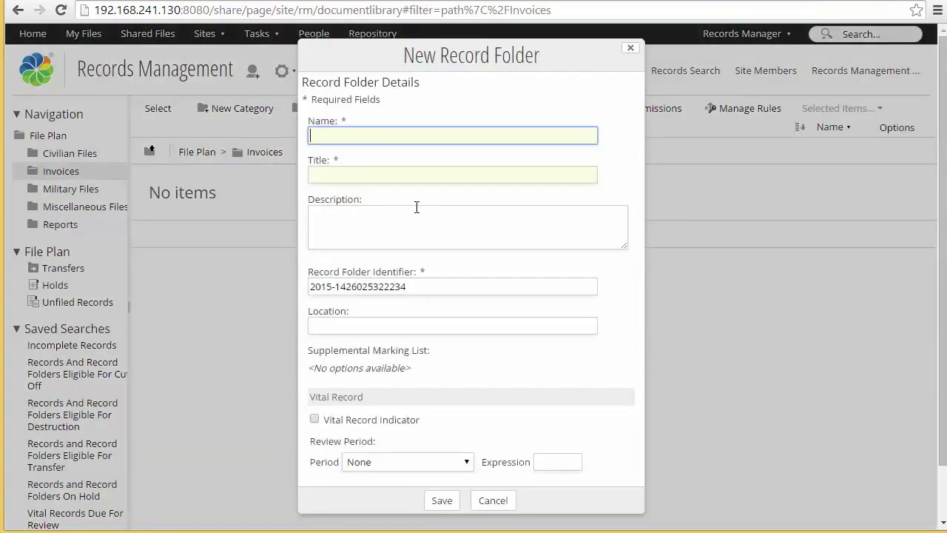
text(FY 2014)
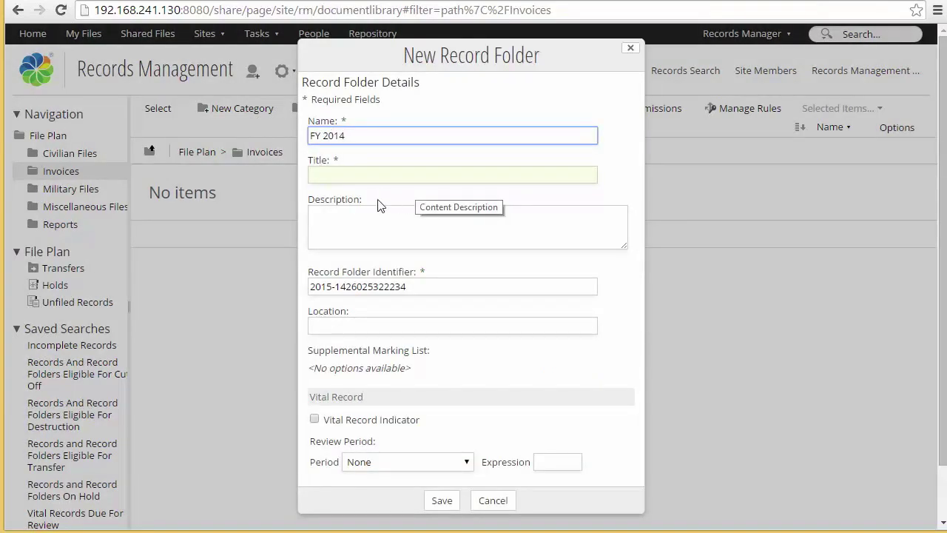
click(381, 175)
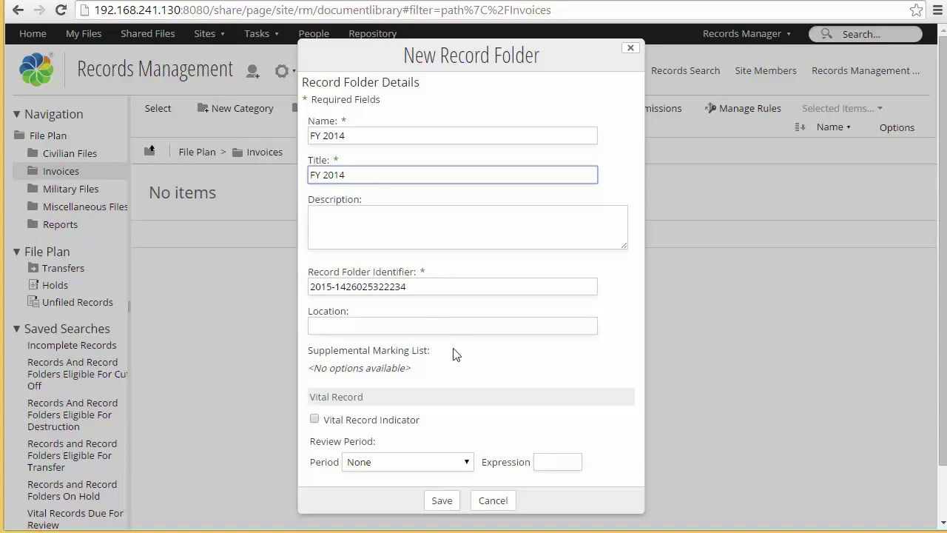
click(444, 503)
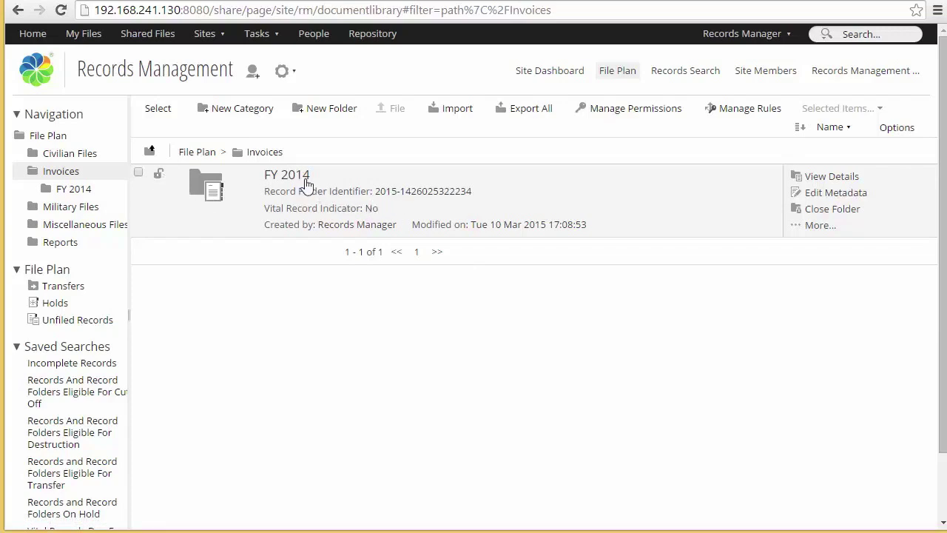
File the "Manual Filed Sales invoice" PDF as an electronic record in the FY 2014 folder.
click(279, 177)
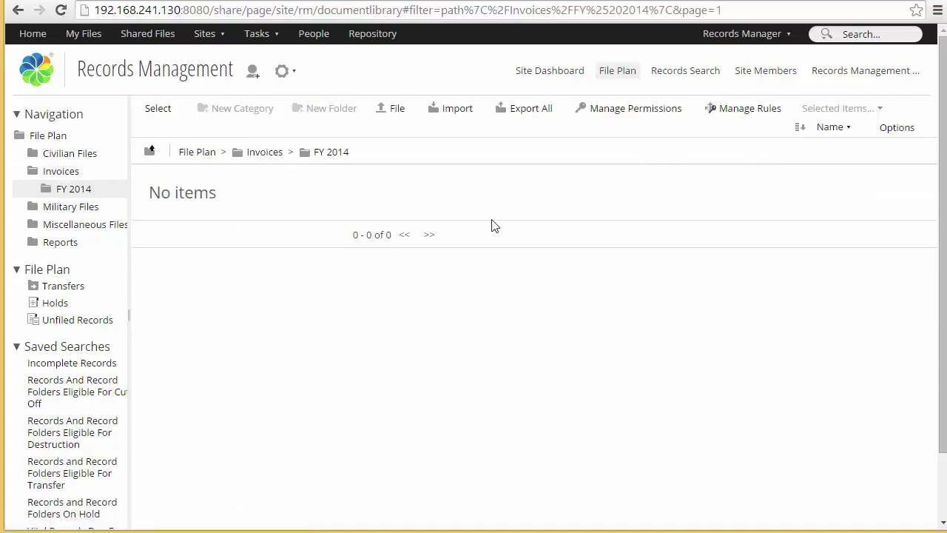
click(391, 112)
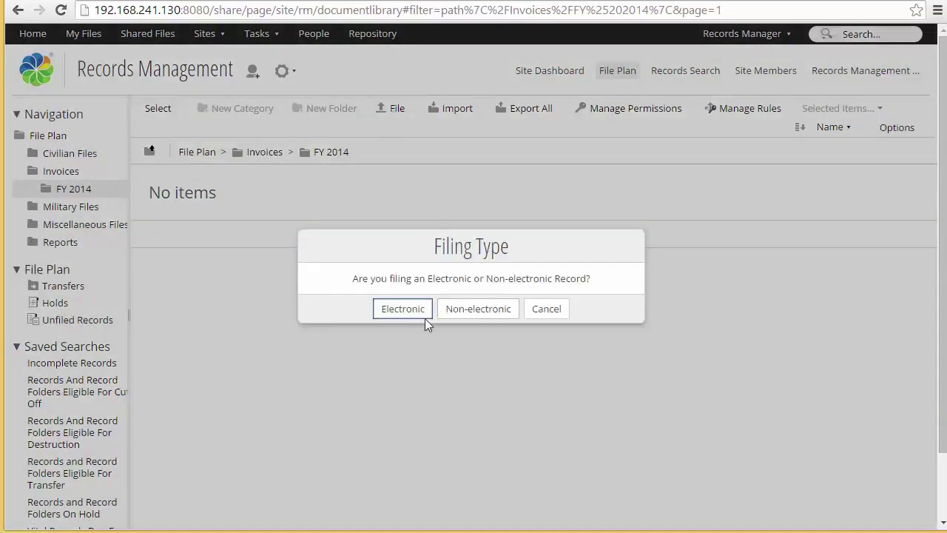
click(403, 309)
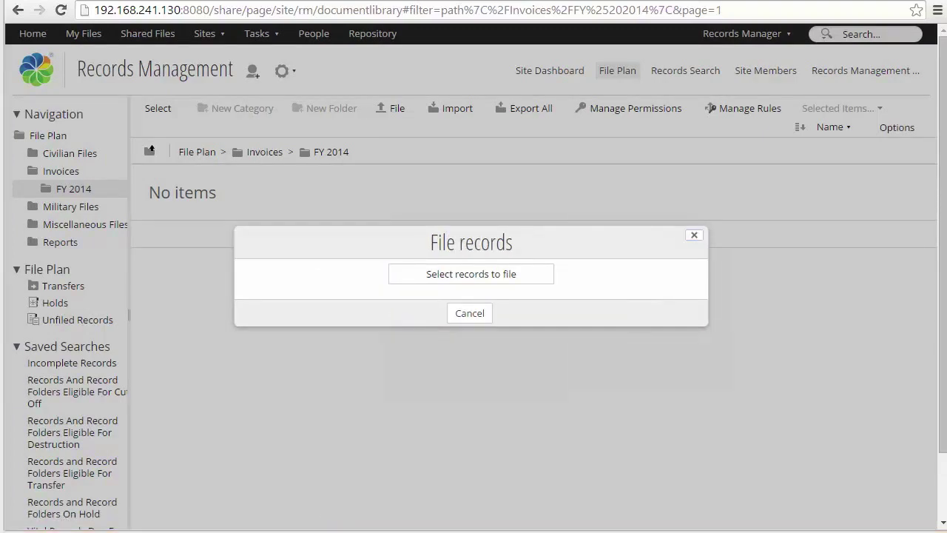
drag(907, 269, 452, 281)
mouse_move(448, 197)
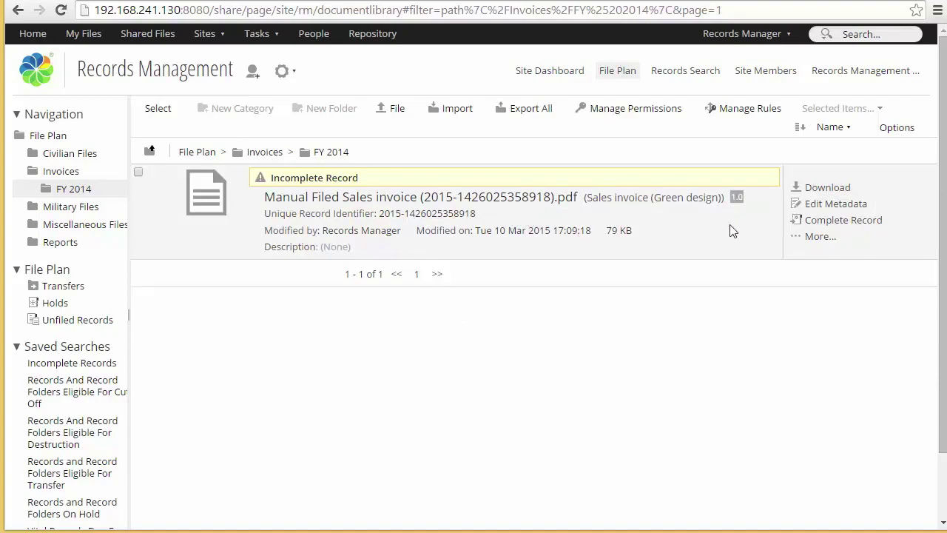
Set the sales invoice record's publication date to 10/3/2015, originator and originating organization to Demo, save the metadata, and complete the record.
click(847, 221)
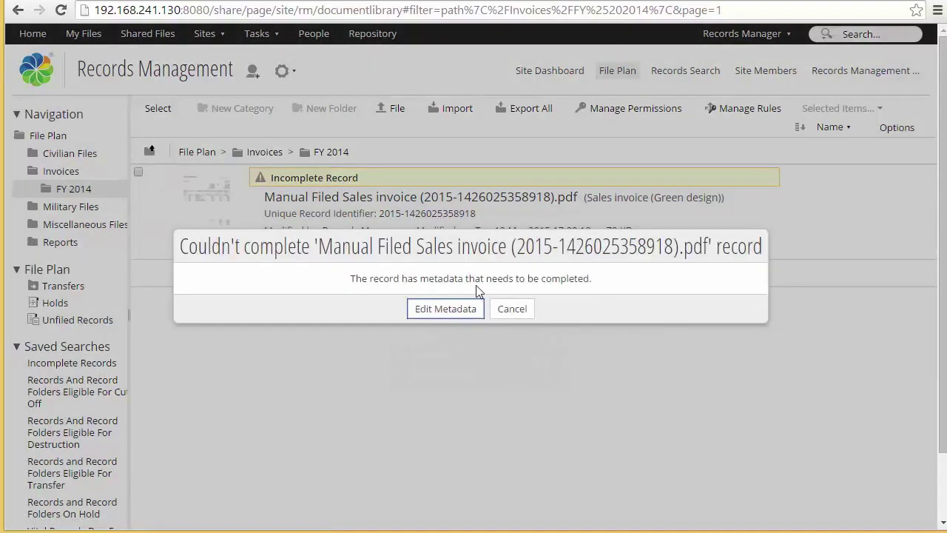
click(506, 313)
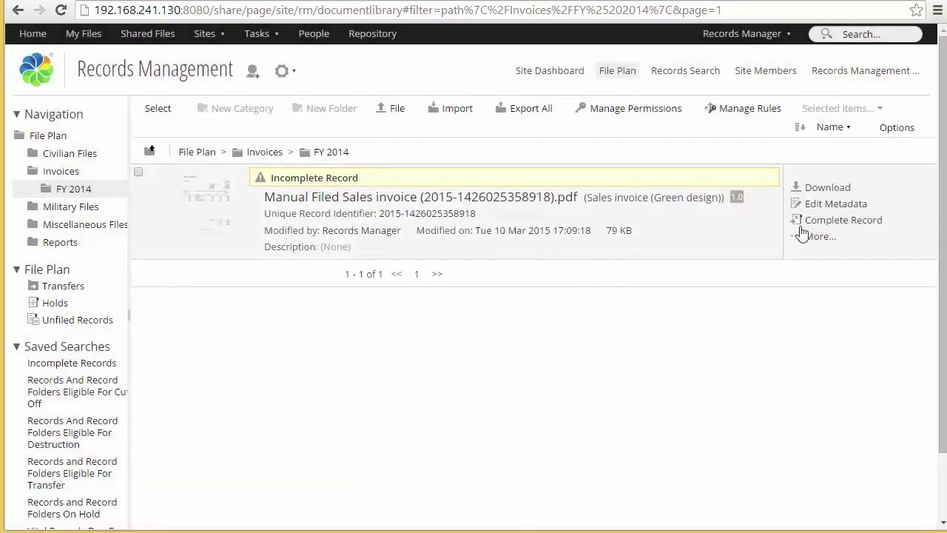
click(832, 205)
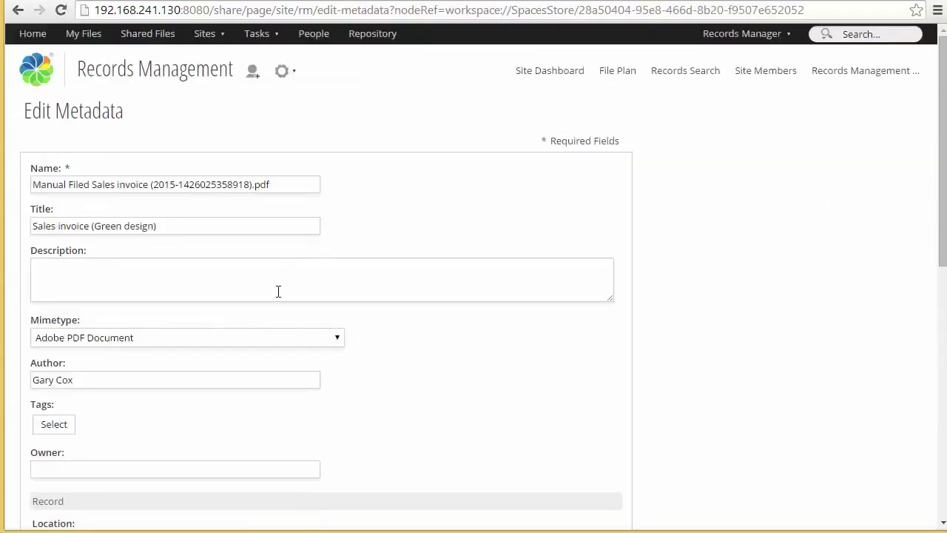
scroll(279, 291, down, 7)
click(155, 312)
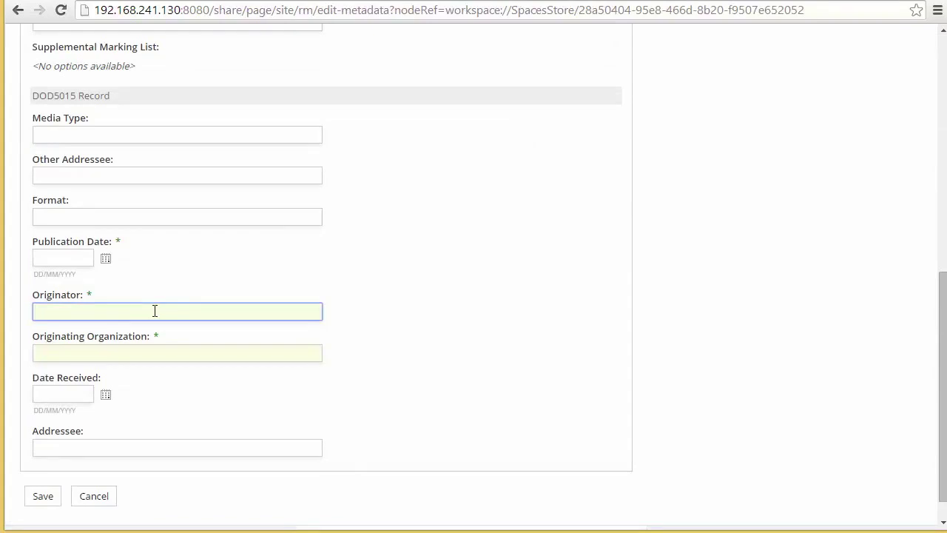
key(Tab)
text(Demo)
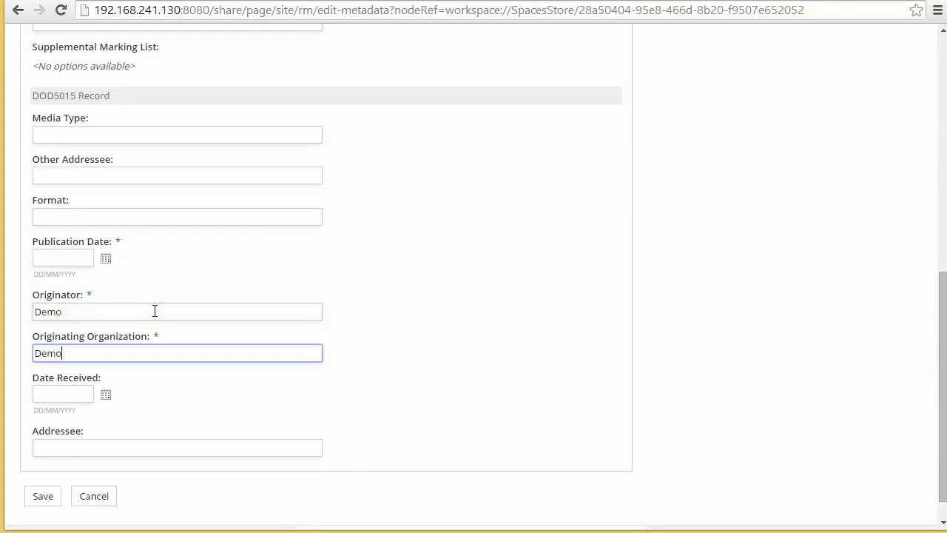
click(107, 259)
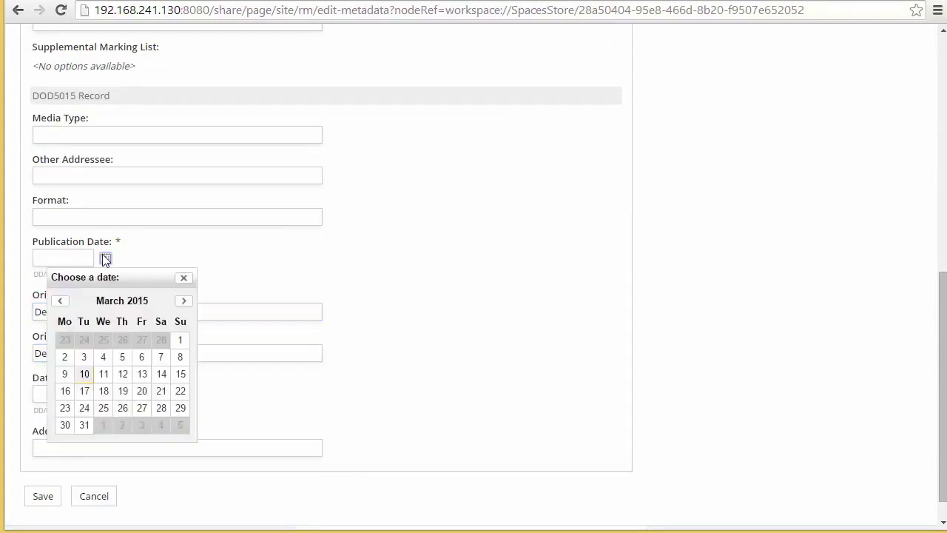
click(83, 372)
click(38, 501)
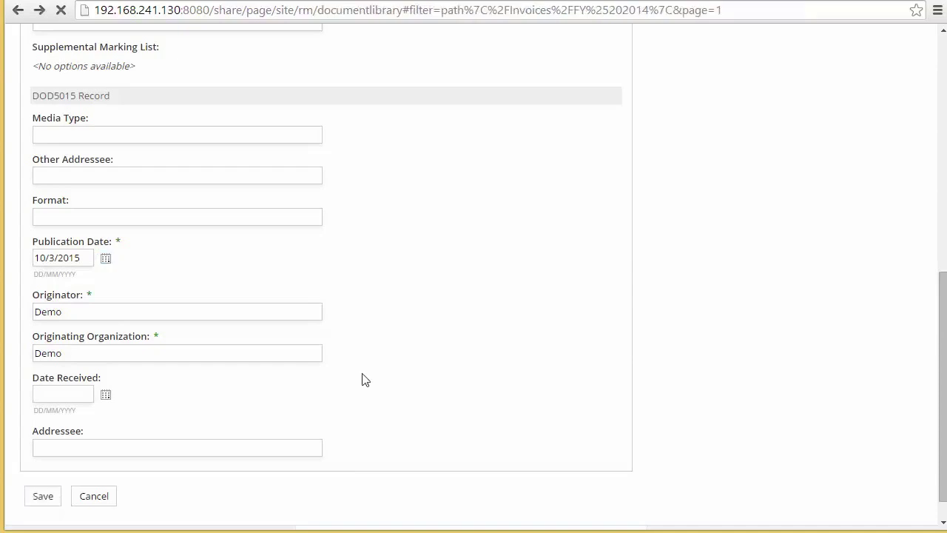
click(830, 222)
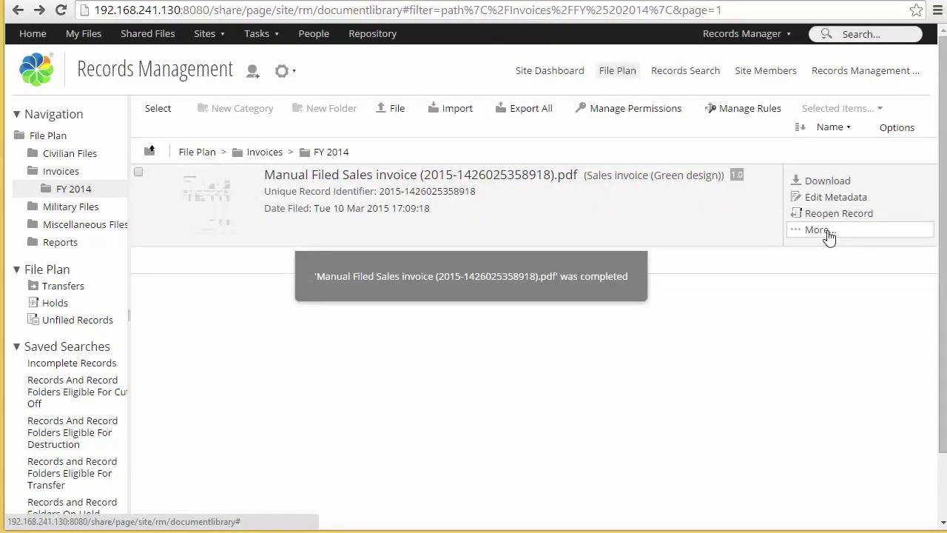
click(825, 231)
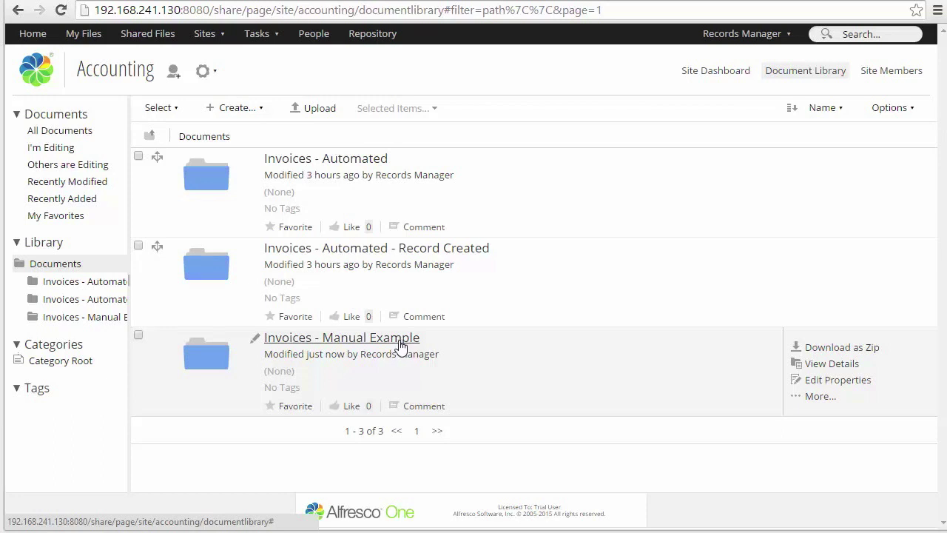
Declare "Manual Filed Sales invoice.pdf" in the Accounting site's "Invoices - Manual Example" folder as a record.
click(389, 340)
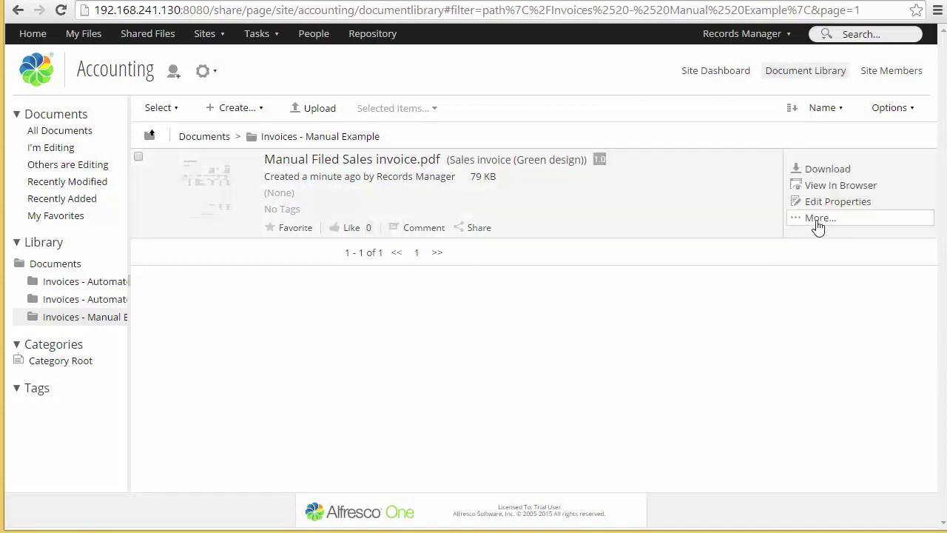
mouse_move(818, 219)
click(823, 367)
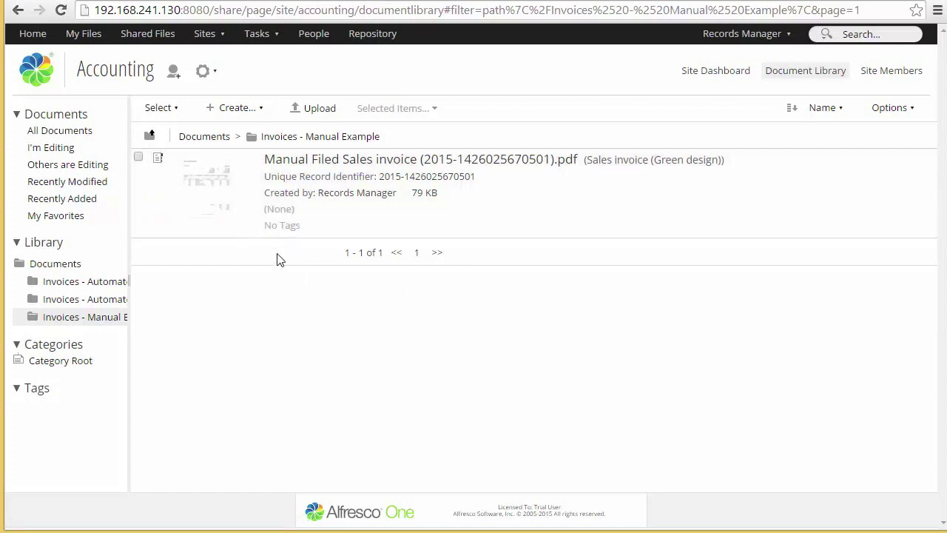
Switch to the Records Management site and open the Unfiled Records of its file plan.
click(212, 38)
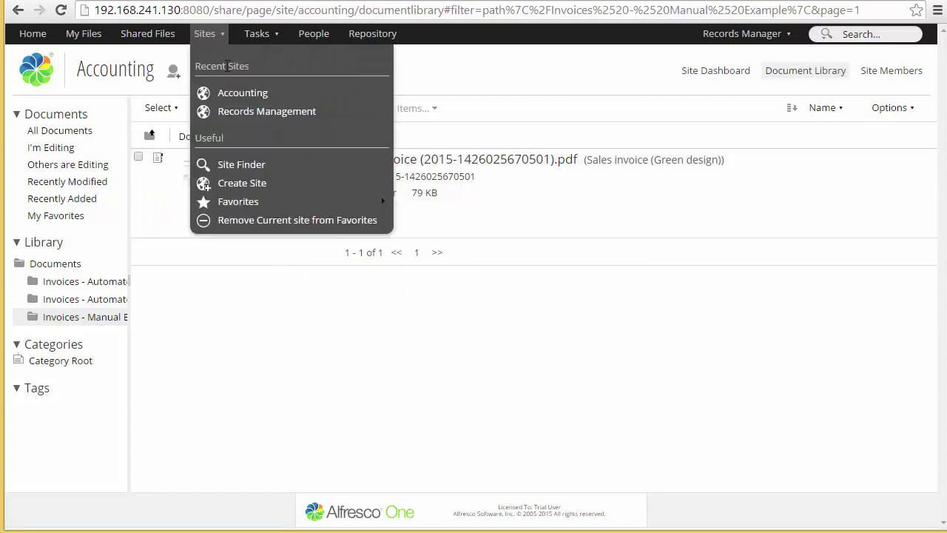
click(238, 116)
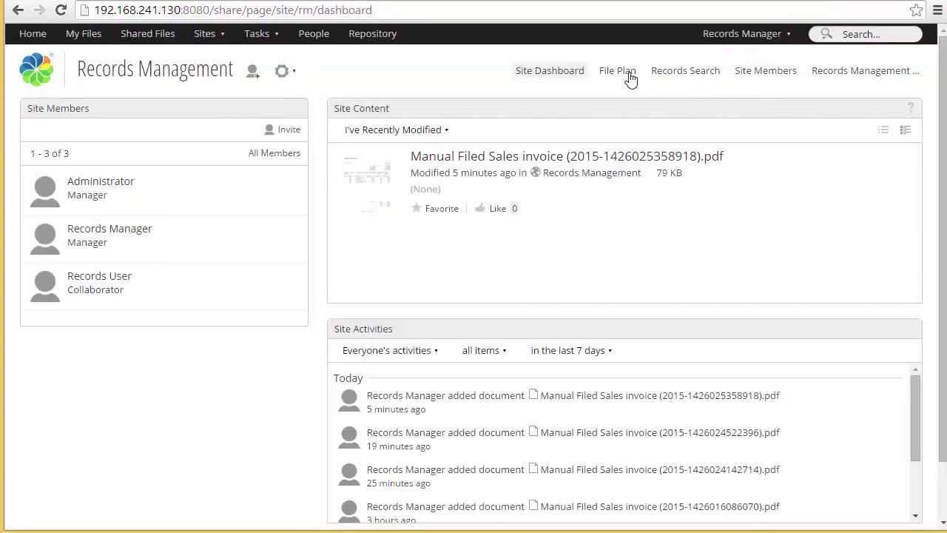
click(628, 73)
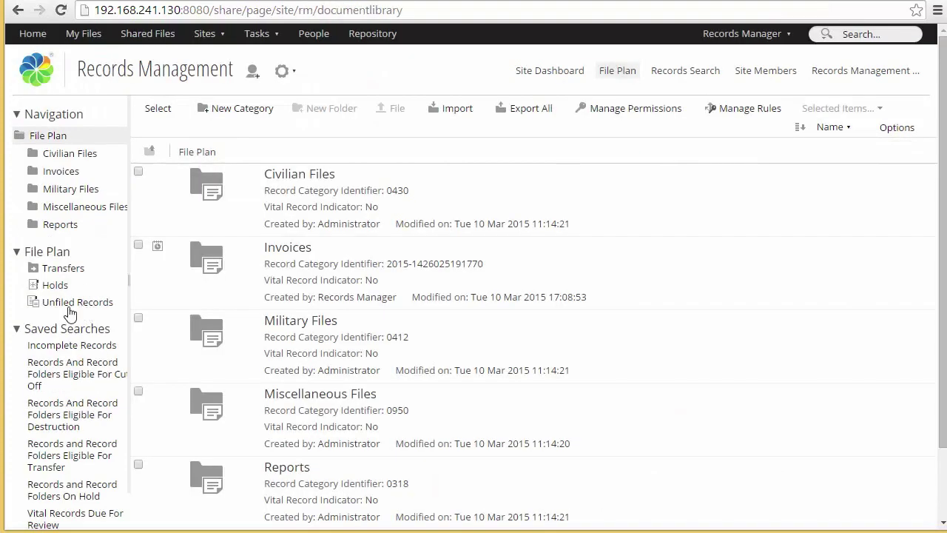
click(62, 305)
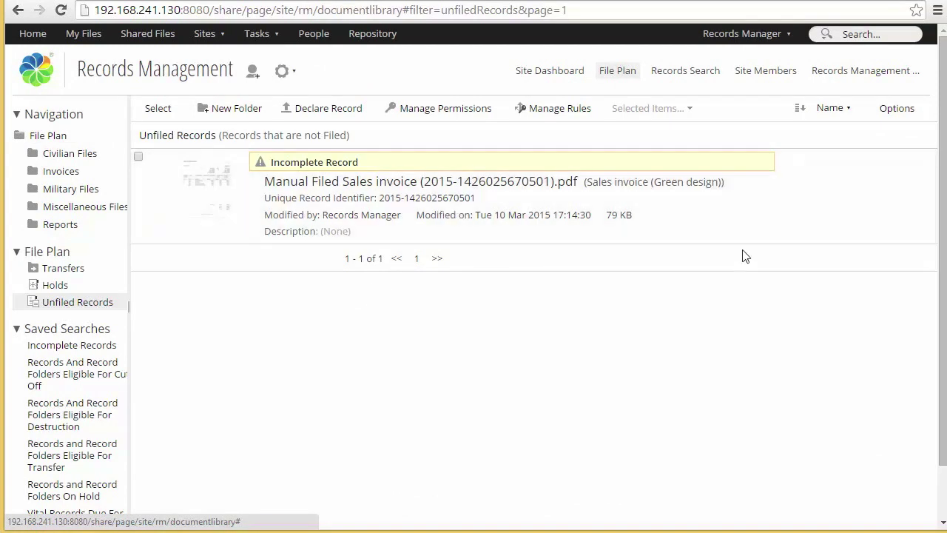
File the unfiled Manual Filed Sales invoice record to the FY 2014 folder under Invoices, and open that folder.
click(817, 227)
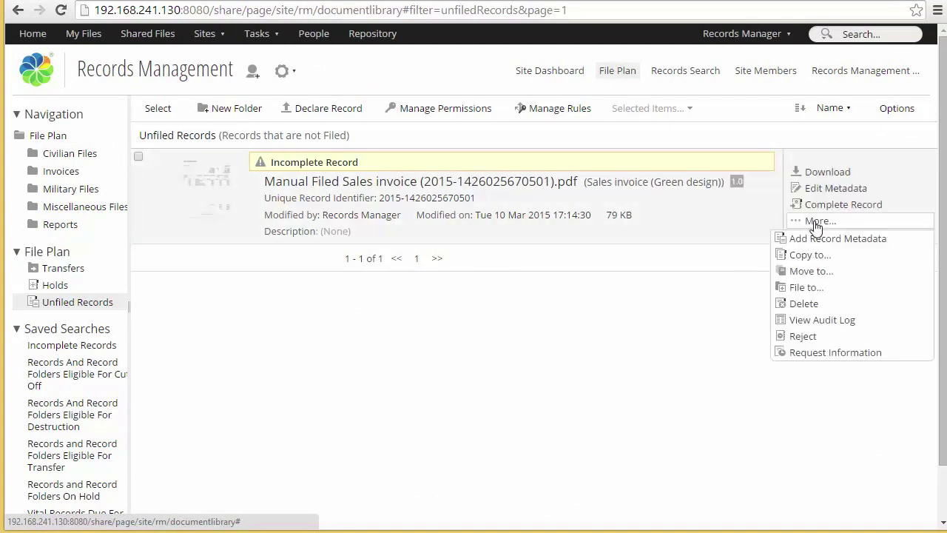
click(811, 289)
click(338, 251)
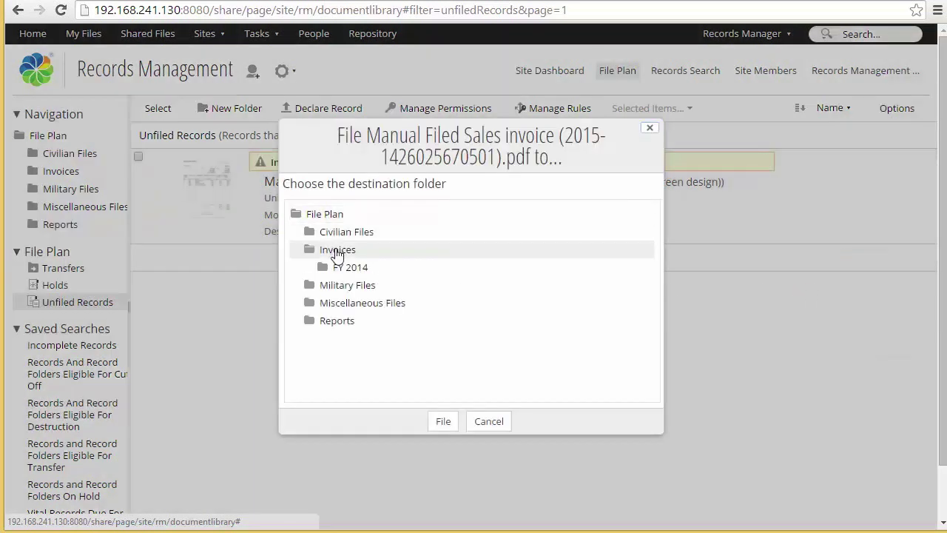
click(350, 268)
click(444, 421)
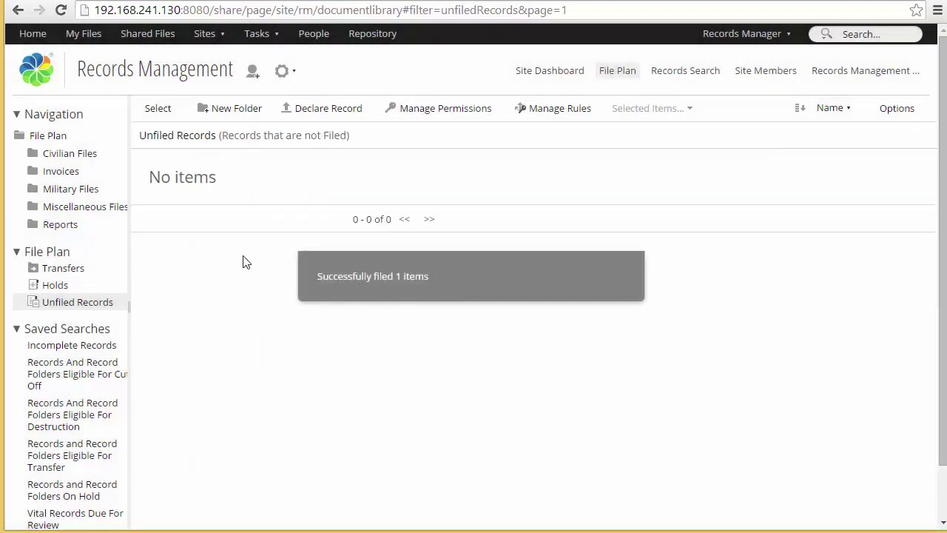
click(60, 172)
click(72, 188)
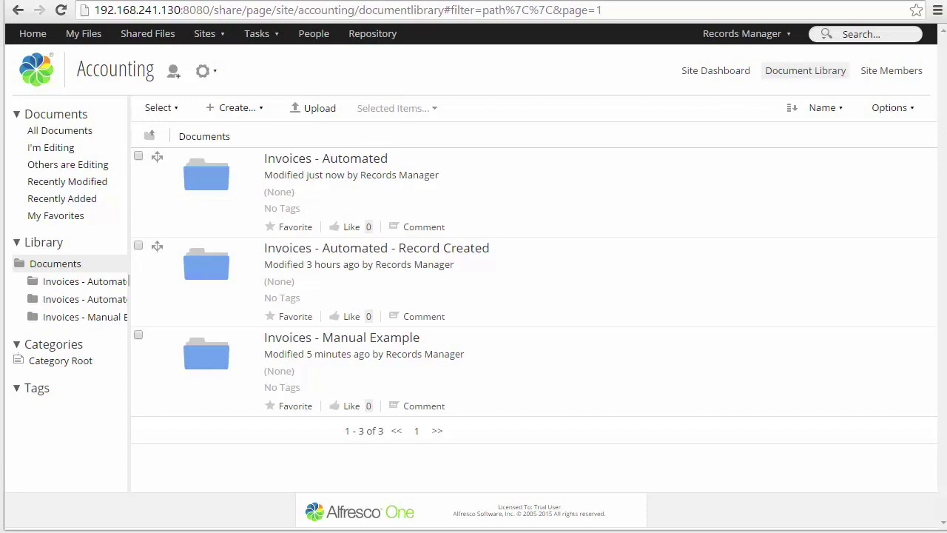
Apply the Client Added workflow action to "INVOICE Autofile Sales invoice.pdf" in the Accounting site's "Invoices - Automated" folder.
click(348, 160)
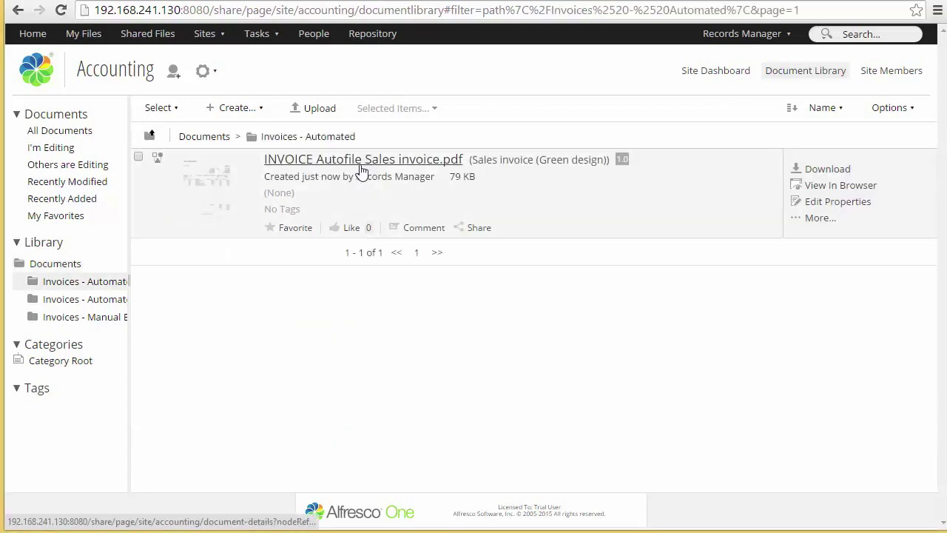
click(820, 219)
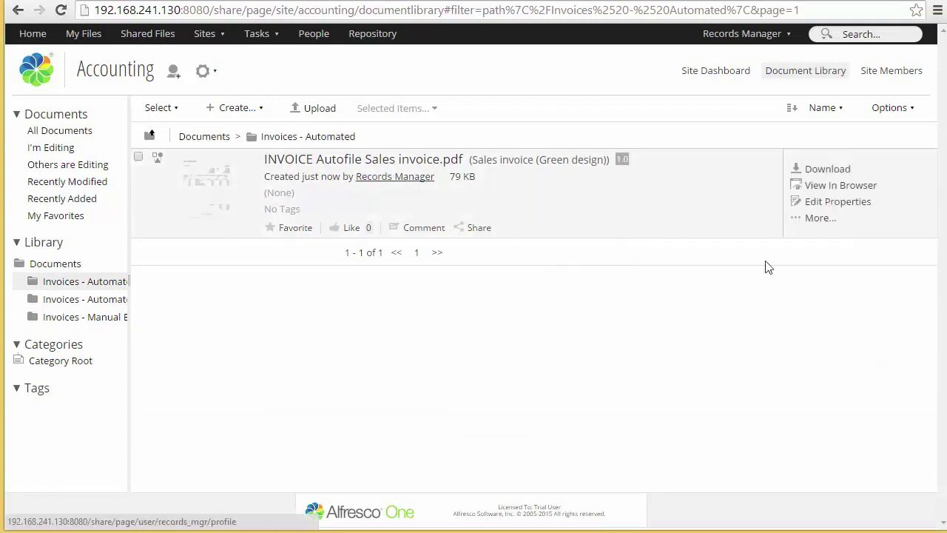
click(818, 218)
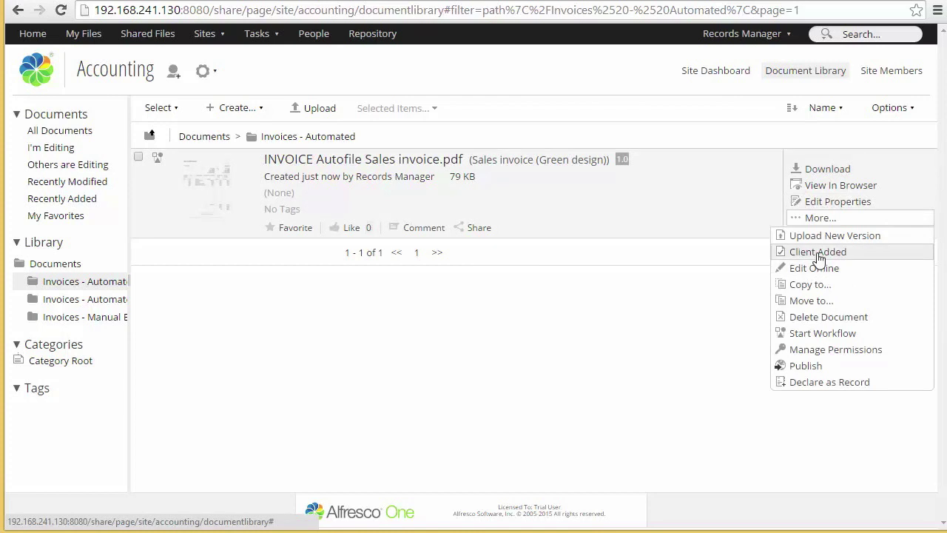
click(818, 252)
Look at the contents of the "Invoices - Automated - Record Created" folder and review the rule defined on it.
click(208, 140)
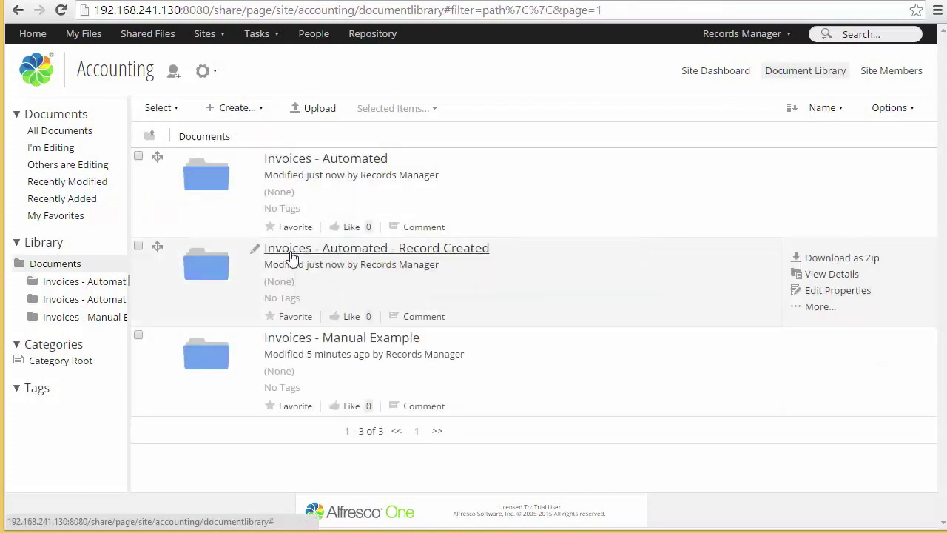
click(292, 252)
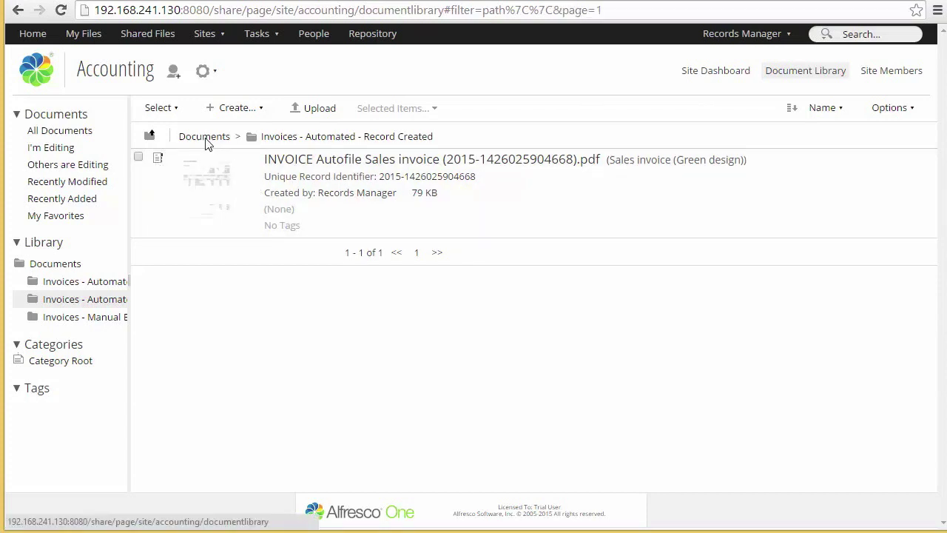
click(206, 137)
click(820, 310)
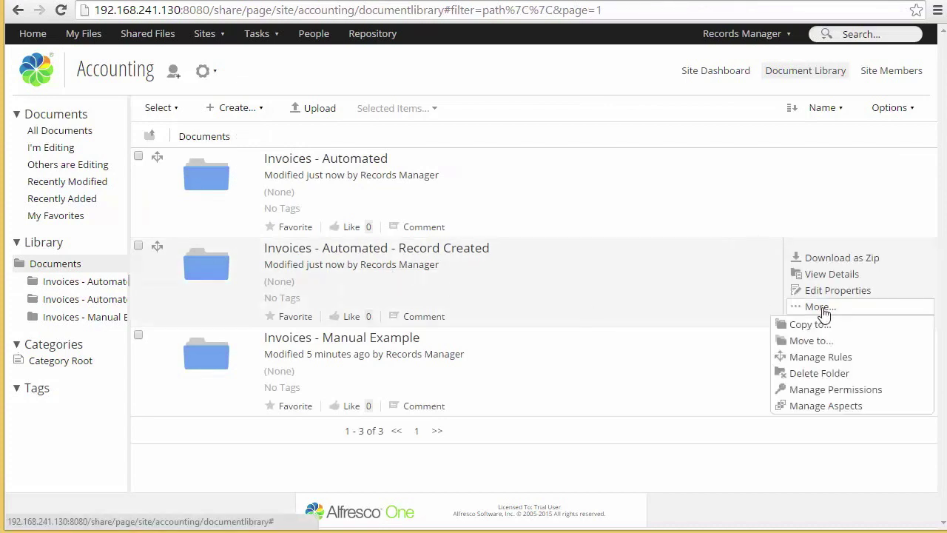
click(827, 359)
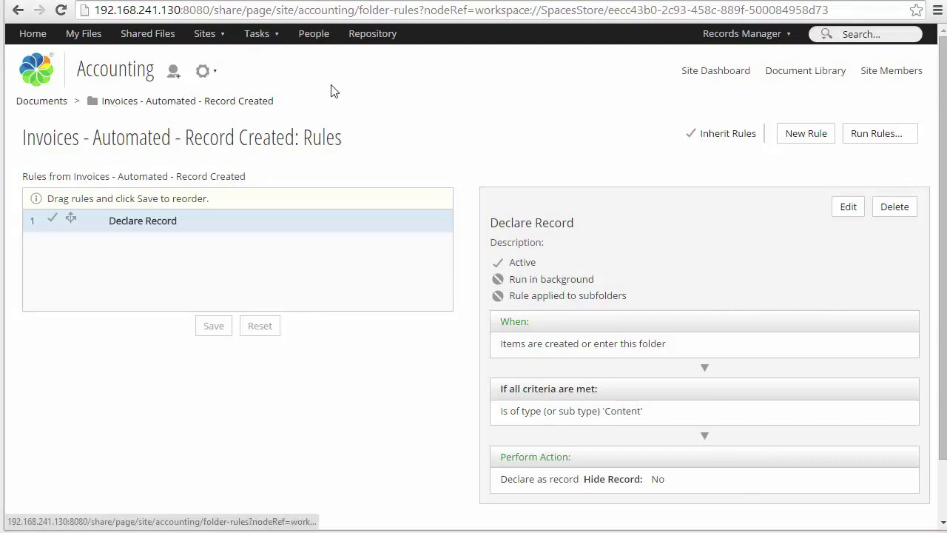
Return to the Records Management site and open the Unfiled Records in the file plan.
click(211, 33)
click(254, 111)
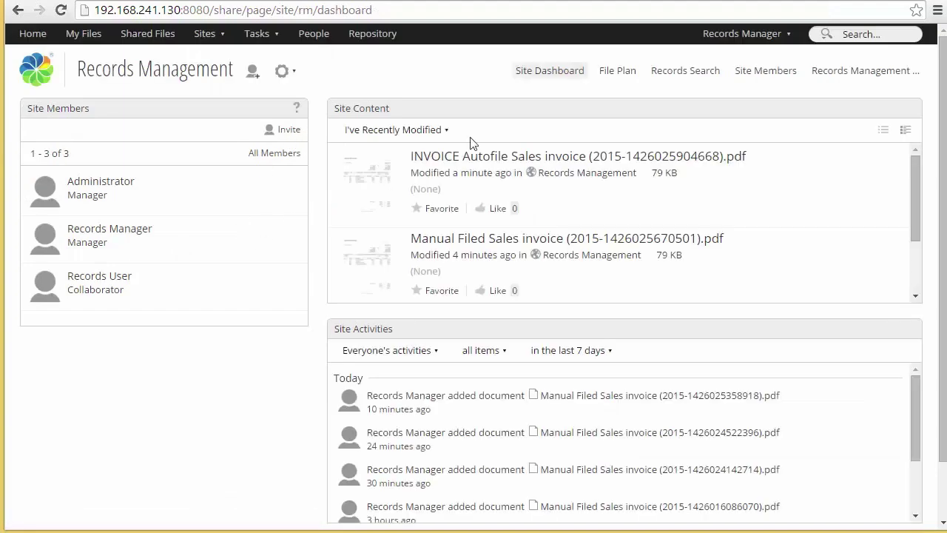
click(628, 76)
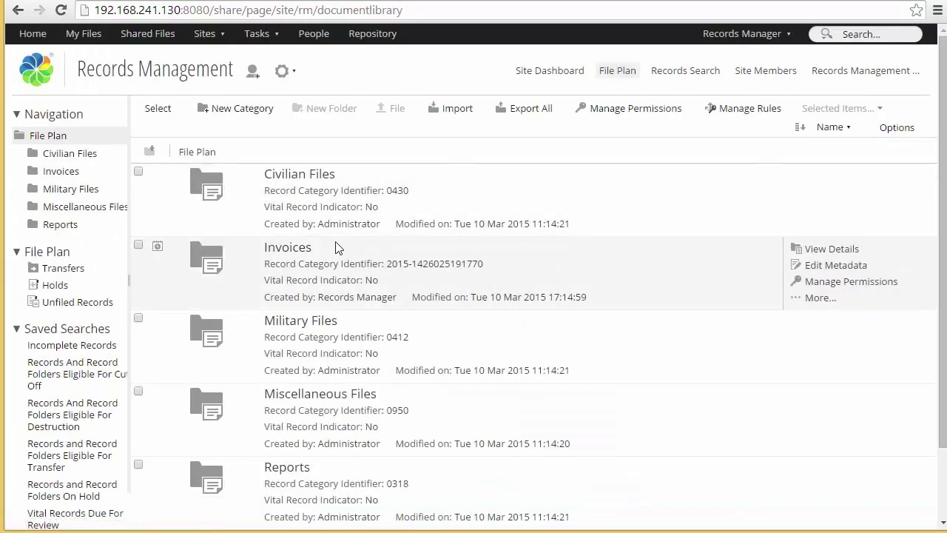
click(79, 303)
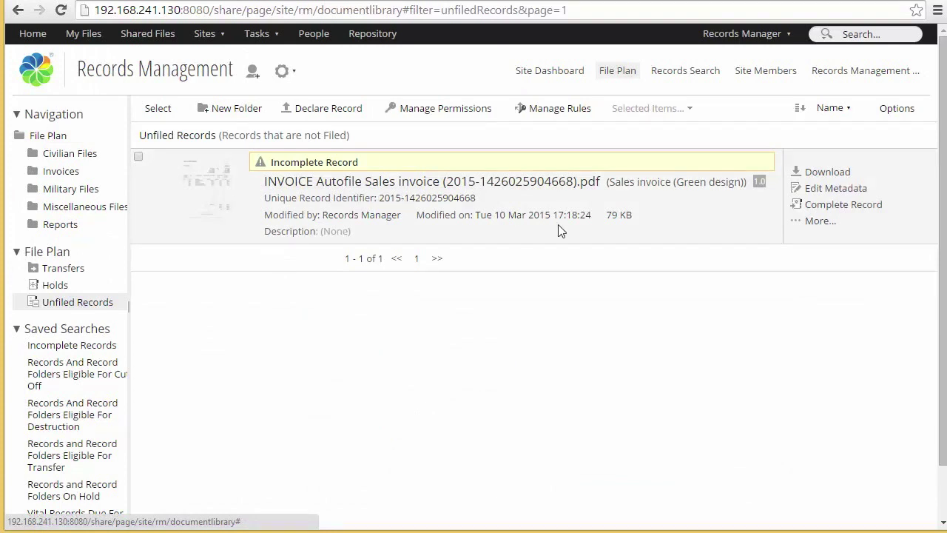
File the INVOICE Autofile Sales invoice record to the FY 2014 folder of the Invoices category.
click(818, 222)
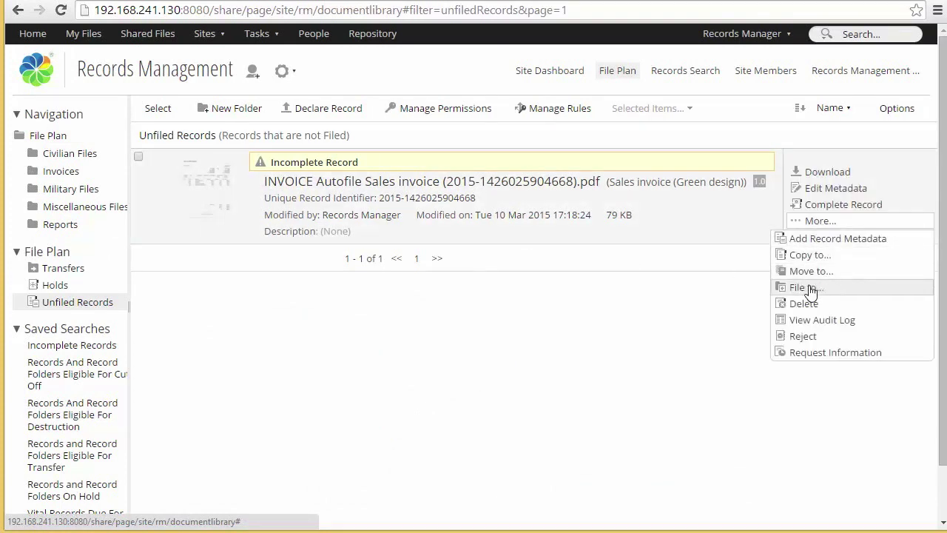
click(808, 289)
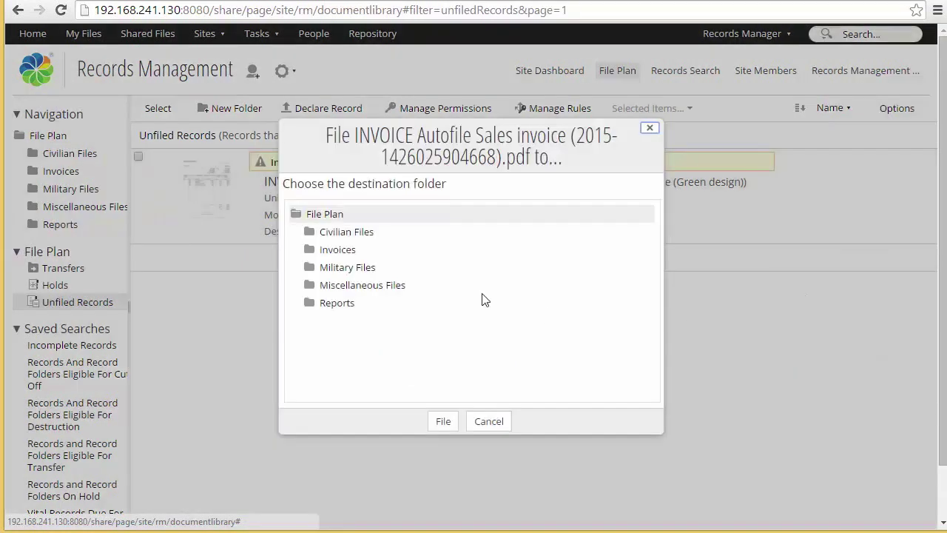
click(341, 250)
click(349, 268)
click(442, 421)
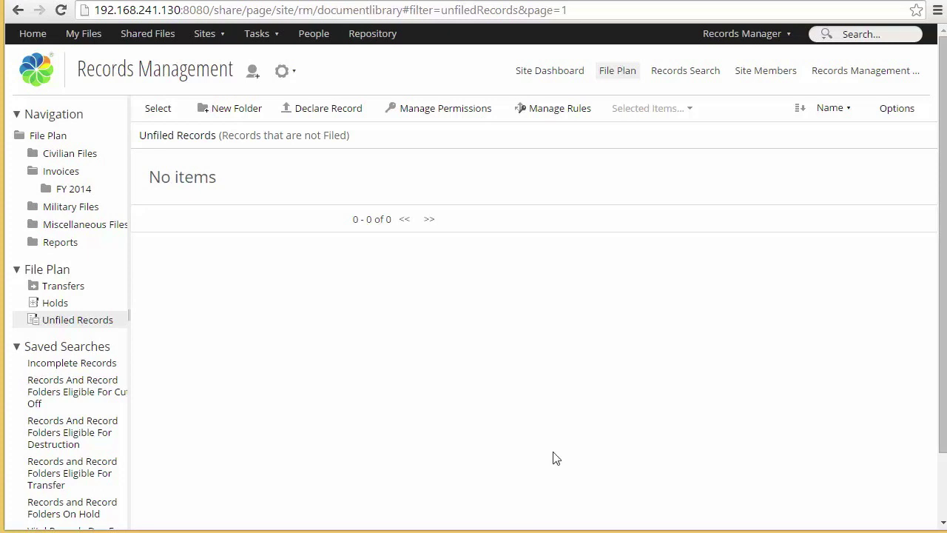
Review the conditions and action of the File Invoices rule on Unfiled Records.
click(556, 111)
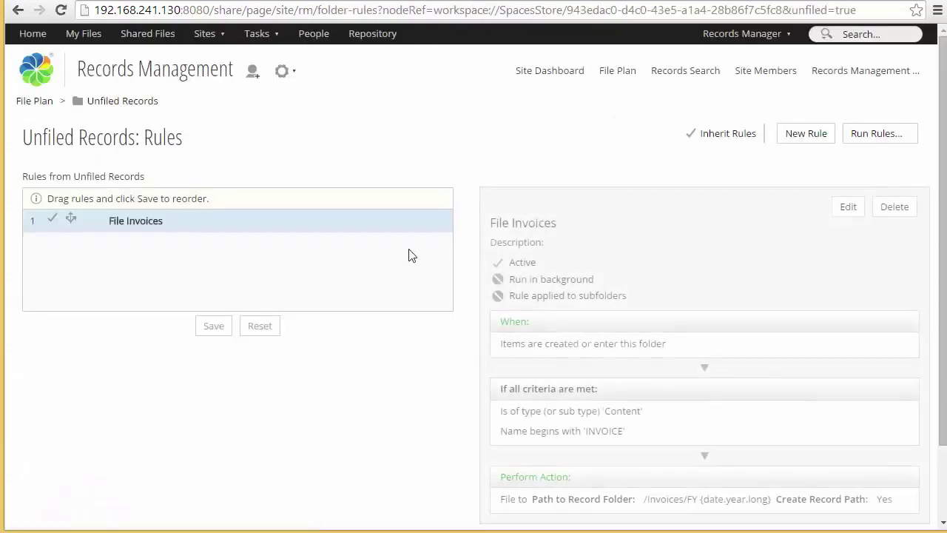
scroll(770, 294, down, 2)
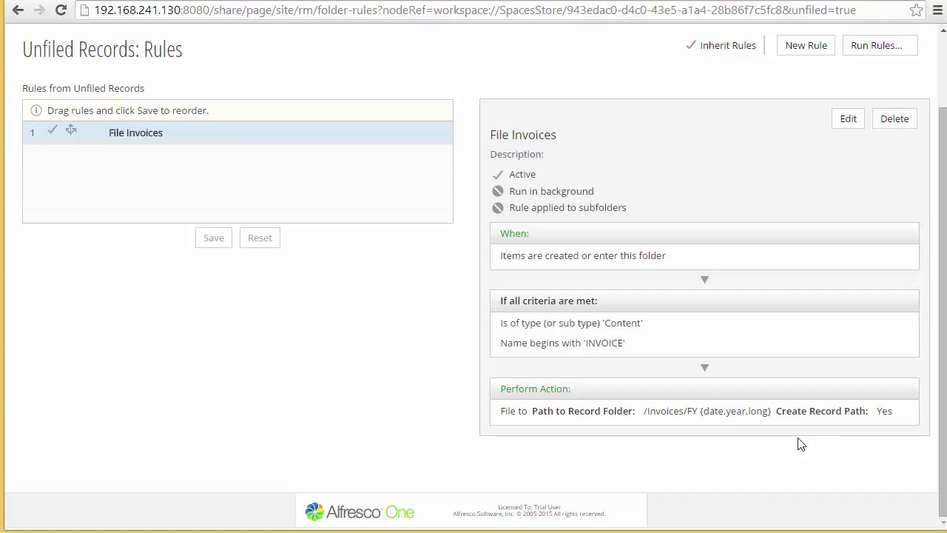
scroll(399, 396, up, 3)
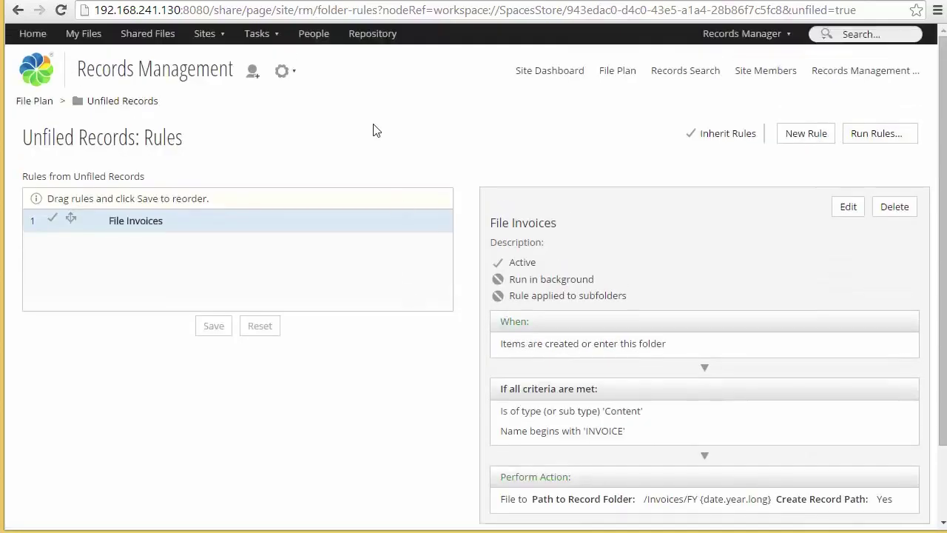
Add the sales invoice PDF to the "Invoices - Automated - Record Created" folder in the Accounting site's document library.
click(221, 33)
click(271, 110)
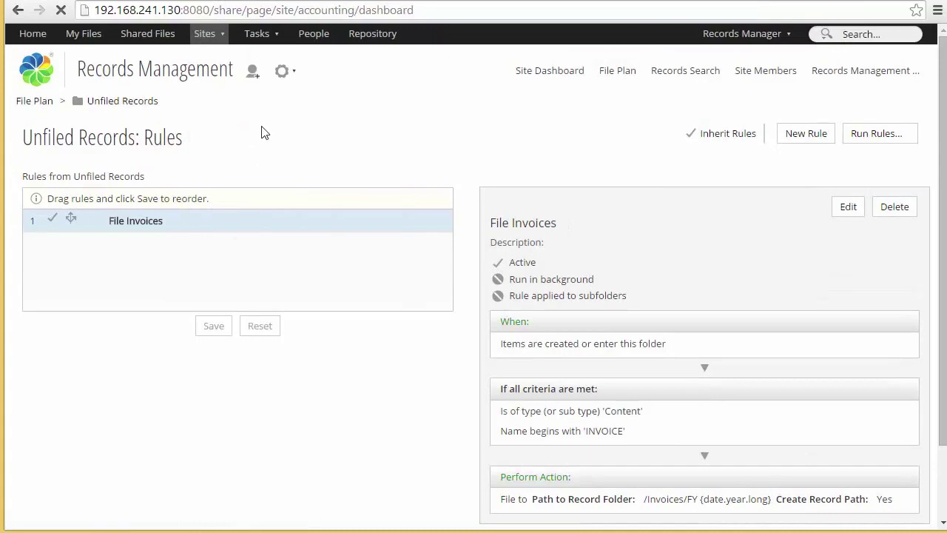
click(786, 74)
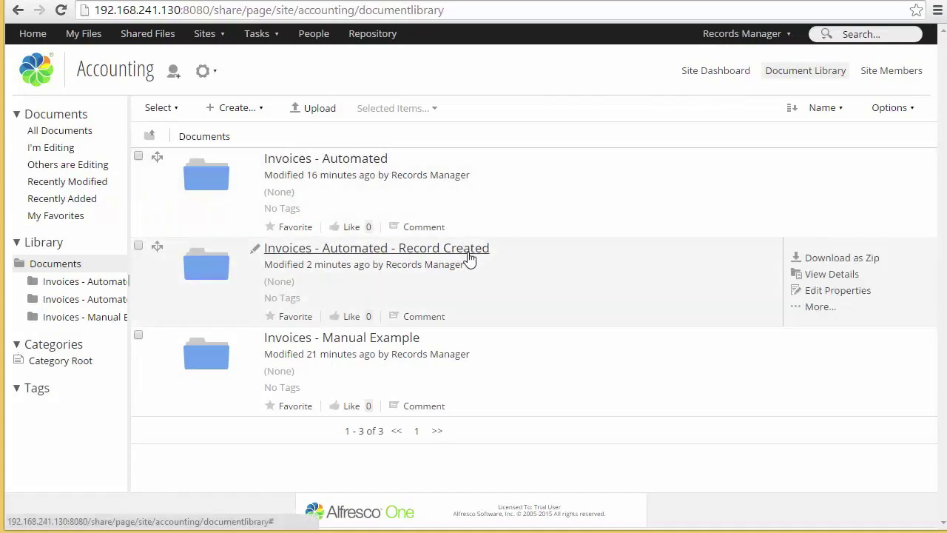
click(468, 253)
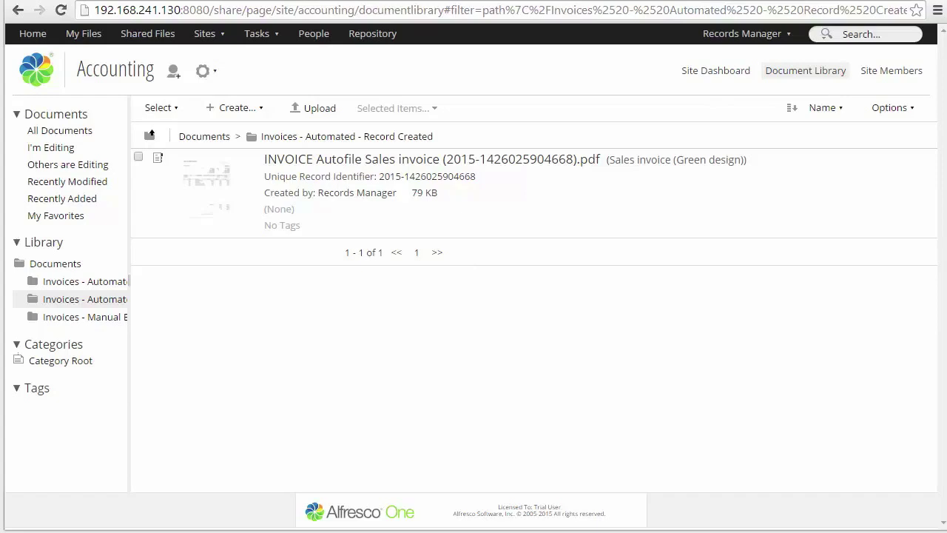
drag(946, 347, 504, 223)
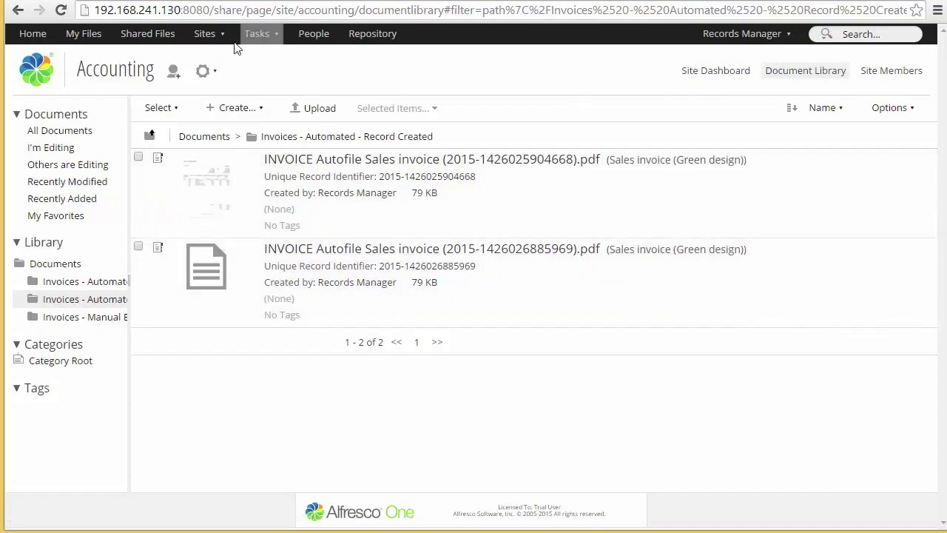
Check the Records Management file plan for the new invoice record in Unfiled Records and in the FY 2015 folder of Invoices.
click(212, 35)
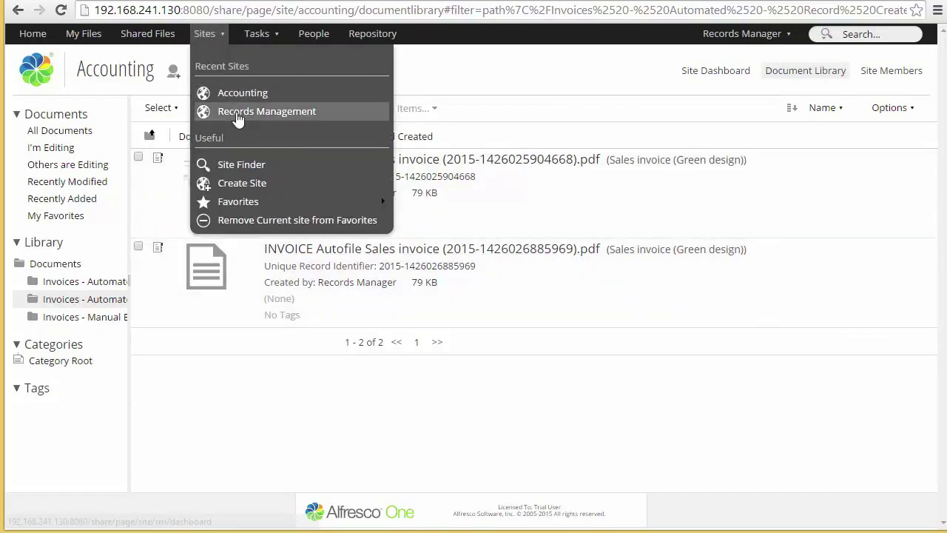
click(237, 112)
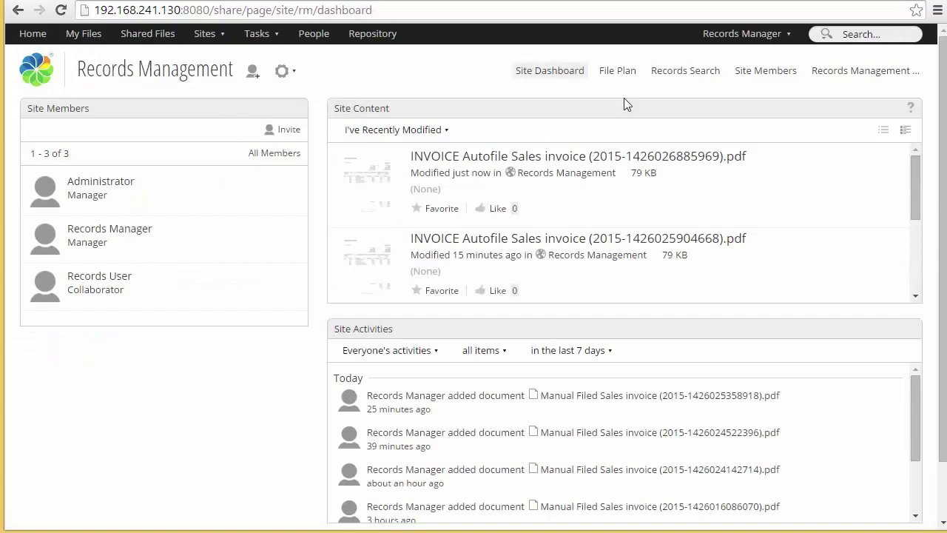
click(621, 72)
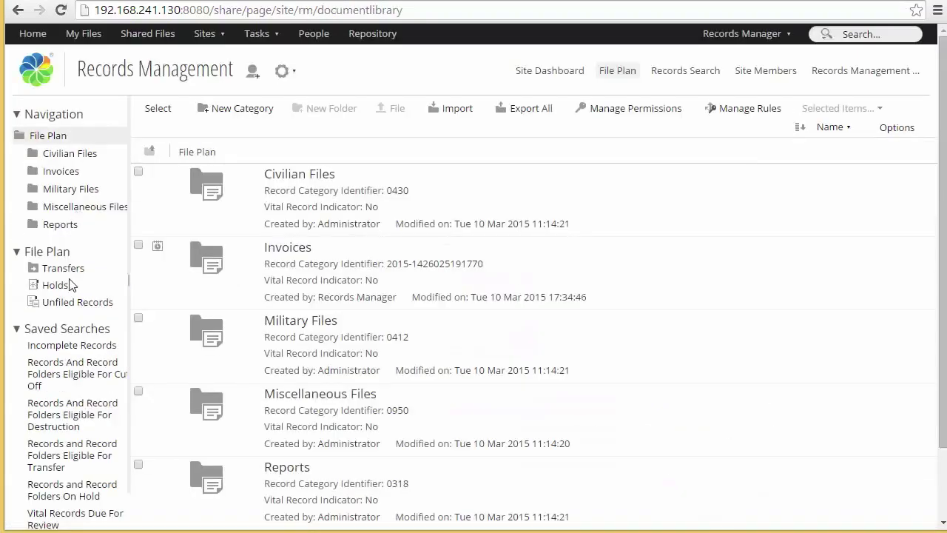
click(71, 303)
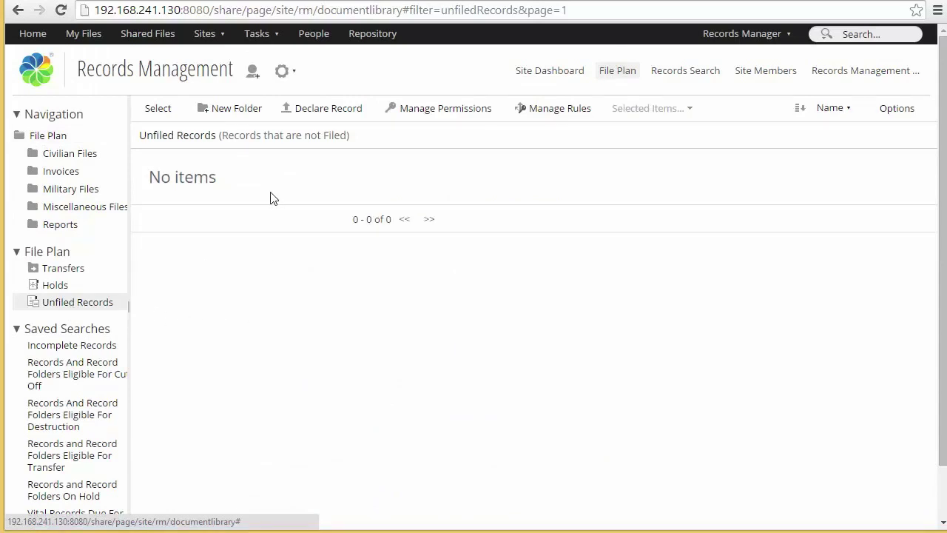
click(70, 175)
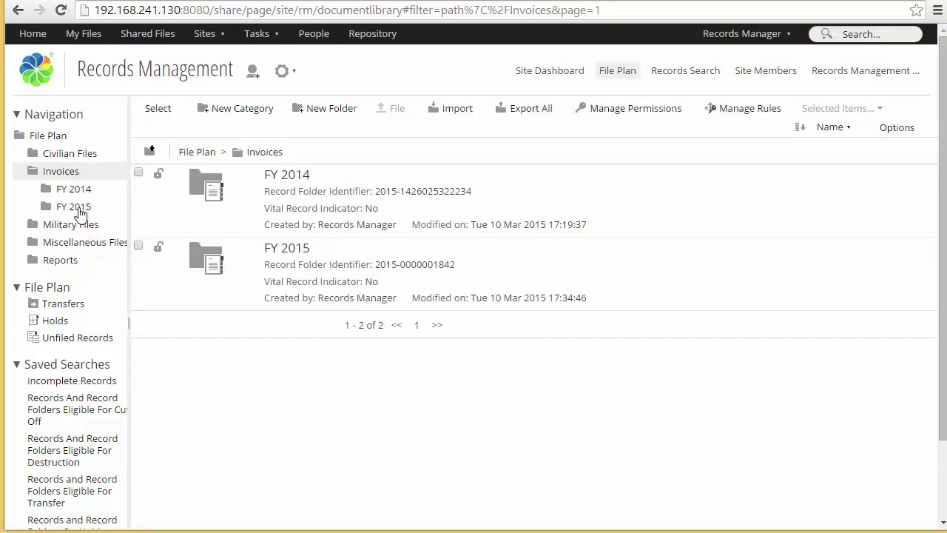
click(74, 207)
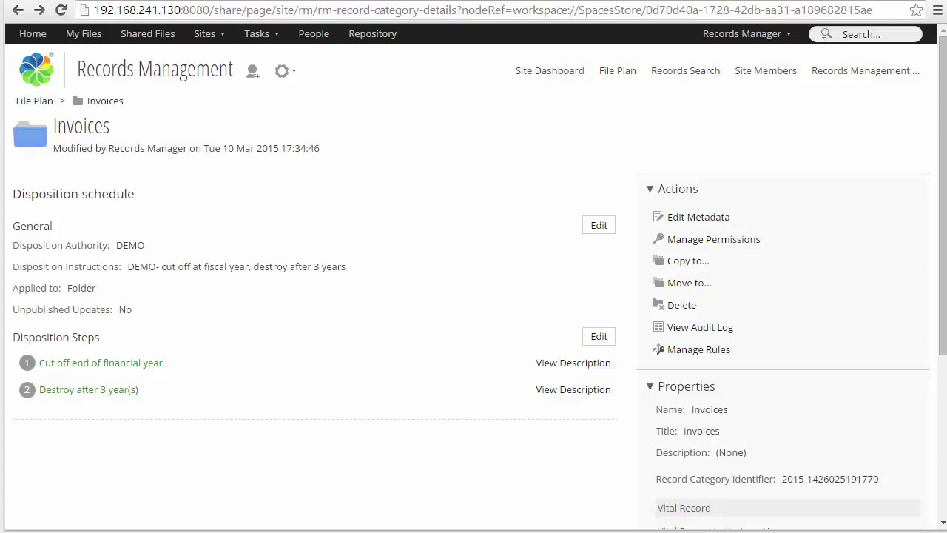
Review the settings of the cut off step in the Invoices disposition schedule without changing them.
click(599, 337)
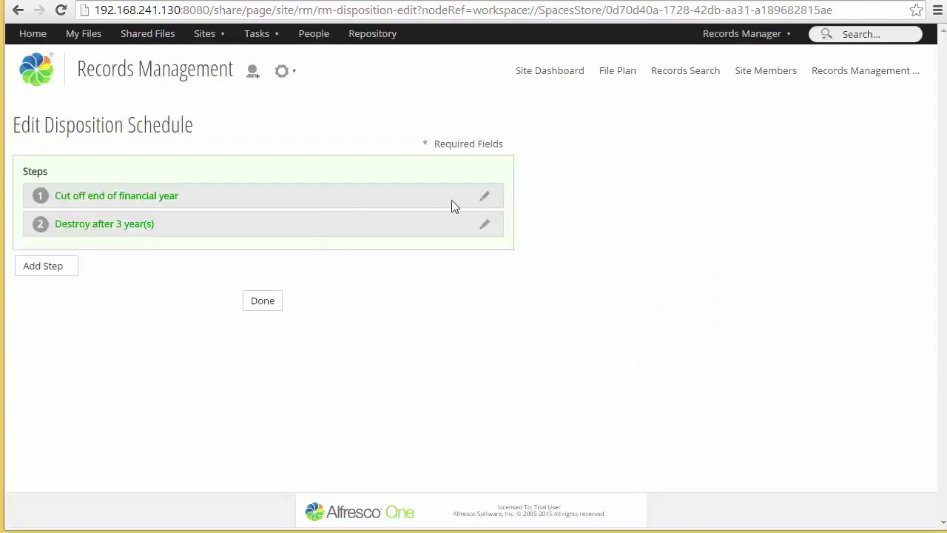
click(485, 197)
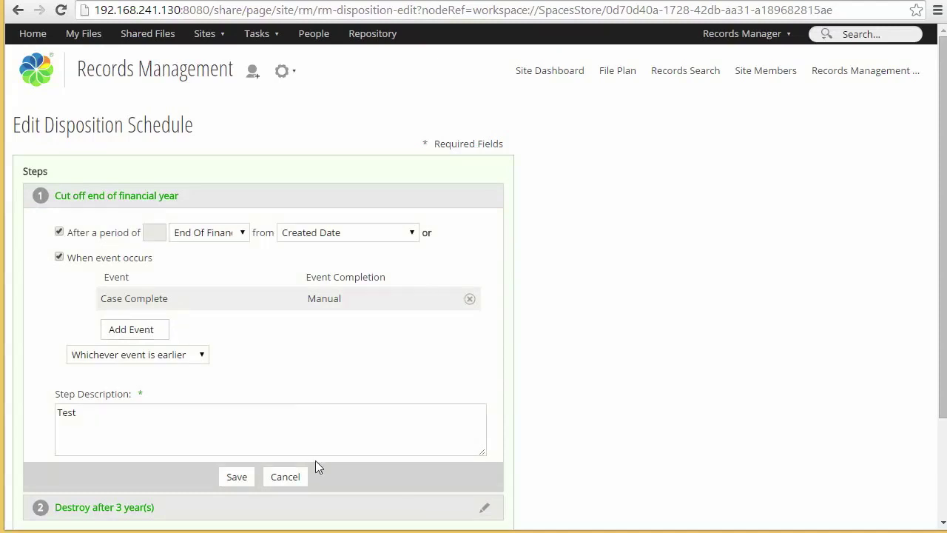
click(298, 478)
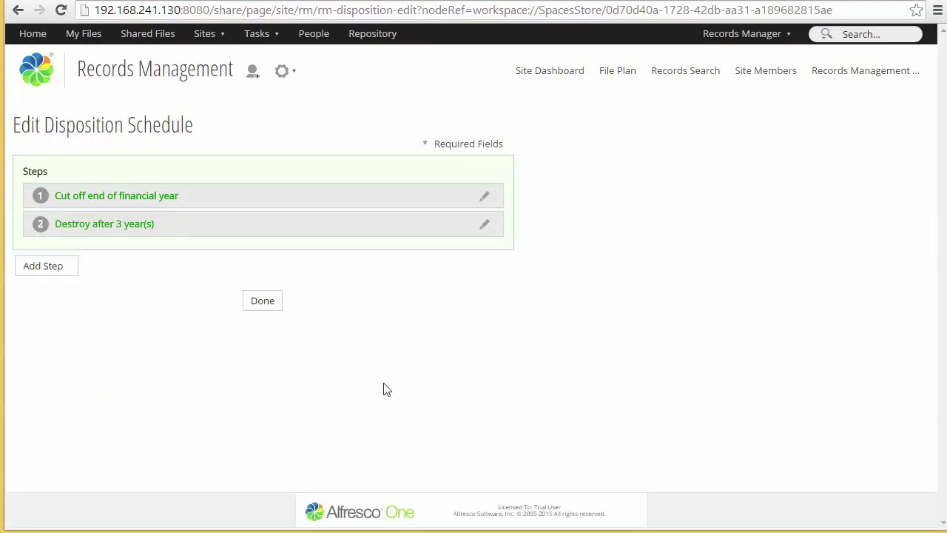
Create an event labelled "Manual Cutoff" of type Simple Event in the Records Management Console.
click(842, 74)
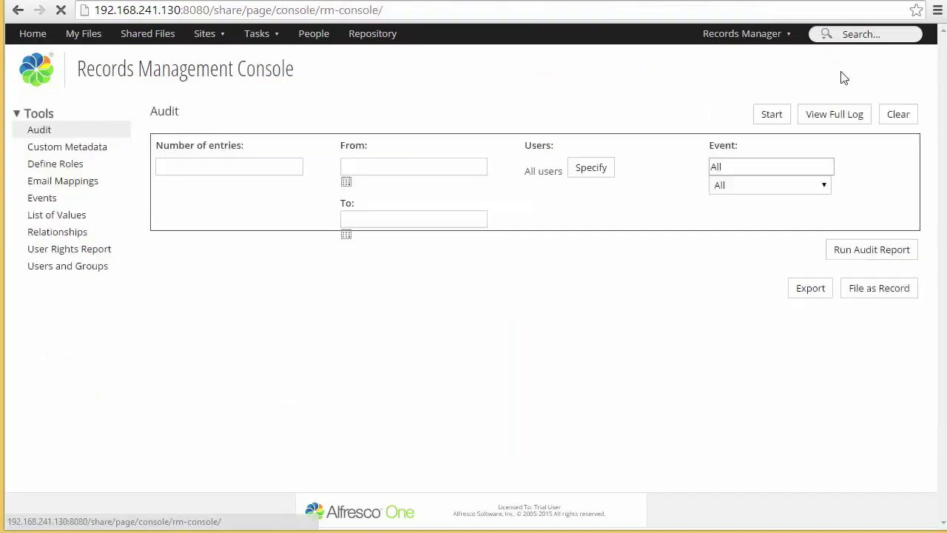
click(43, 200)
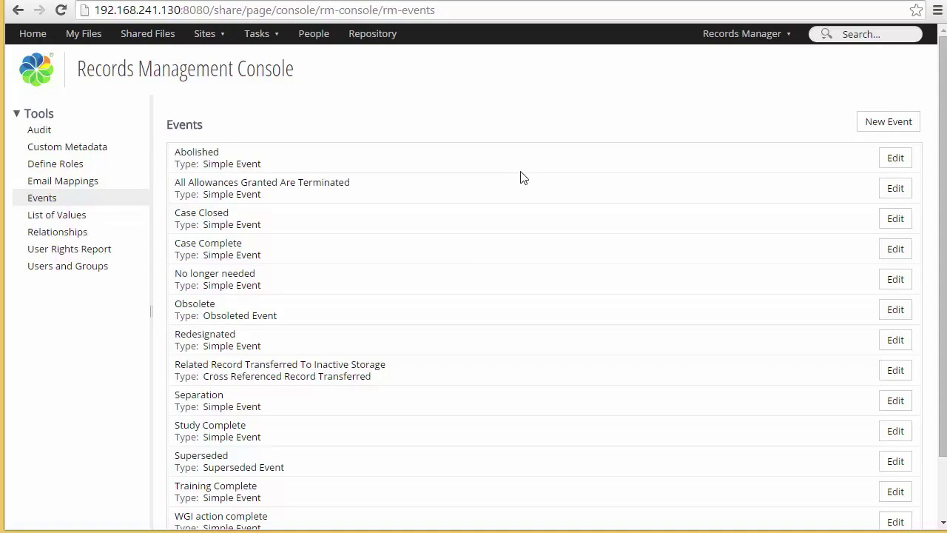
click(886, 131)
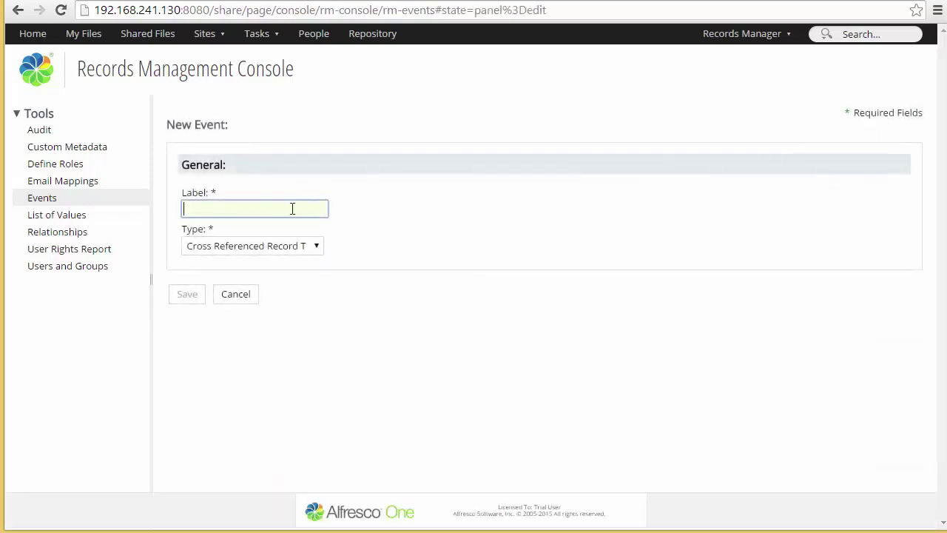
text(Manual Cutoff)
click(296, 246)
click(275, 289)
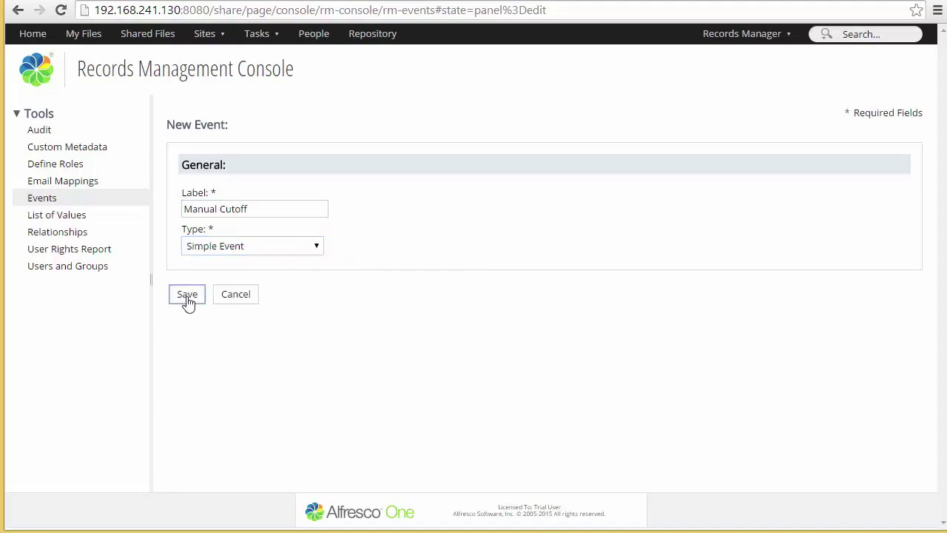
click(187, 297)
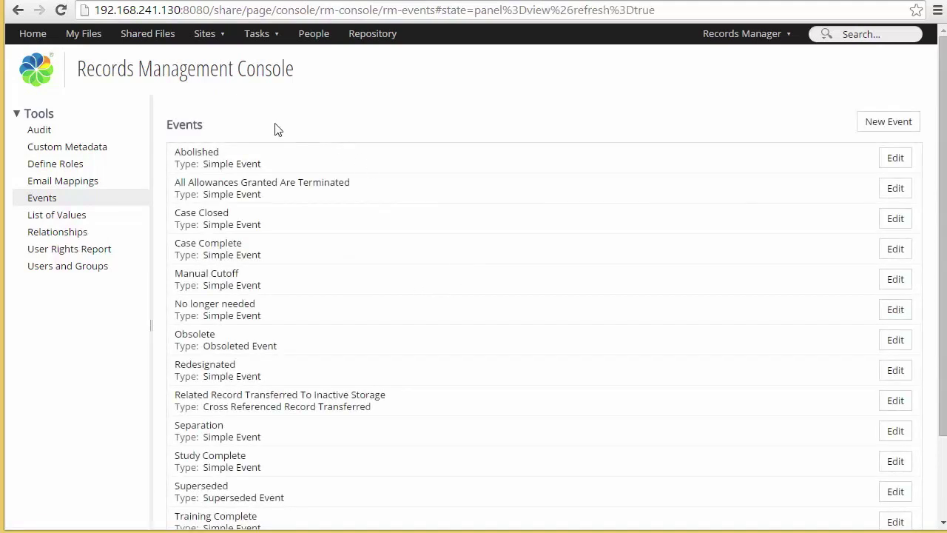
Return to the Invoices category in the Records Management file plan and open its disposition steps for editing.
click(203, 37)
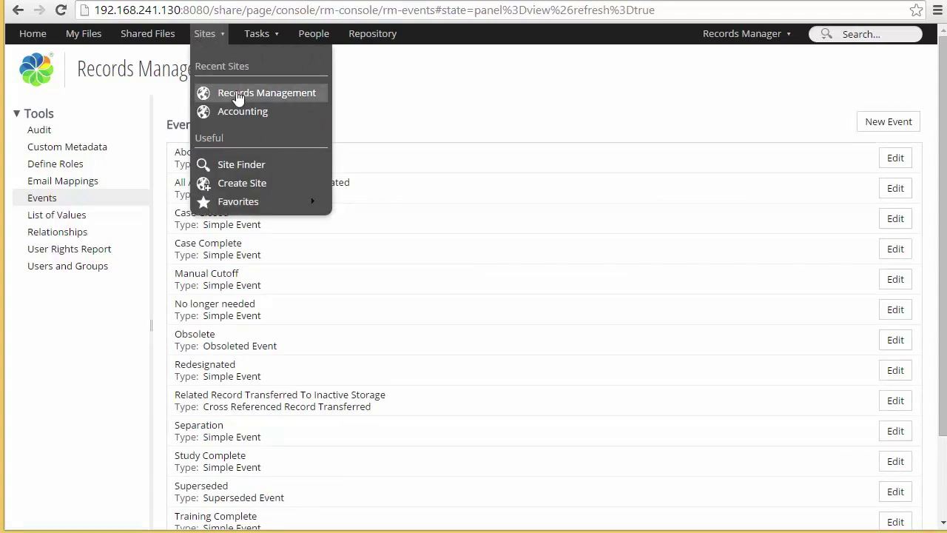
click(210, 95)
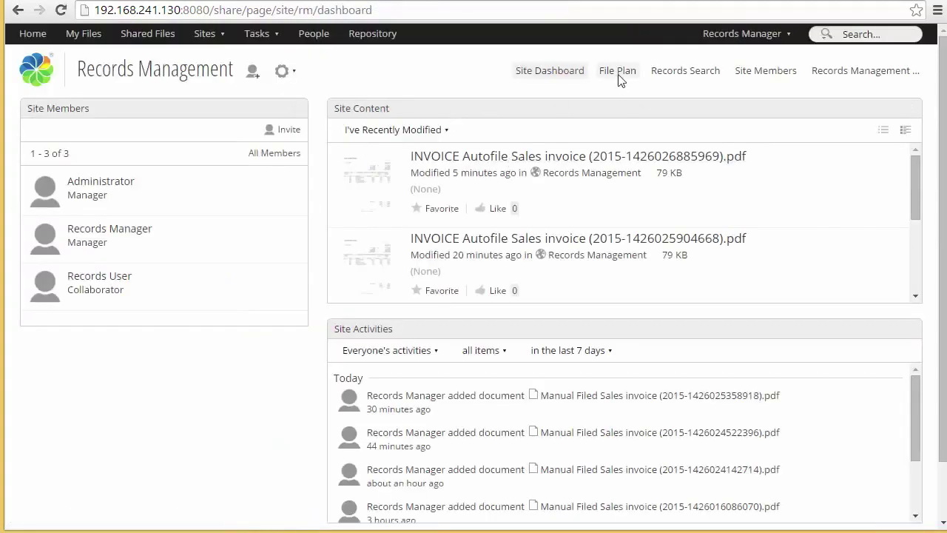
click(618, 76)
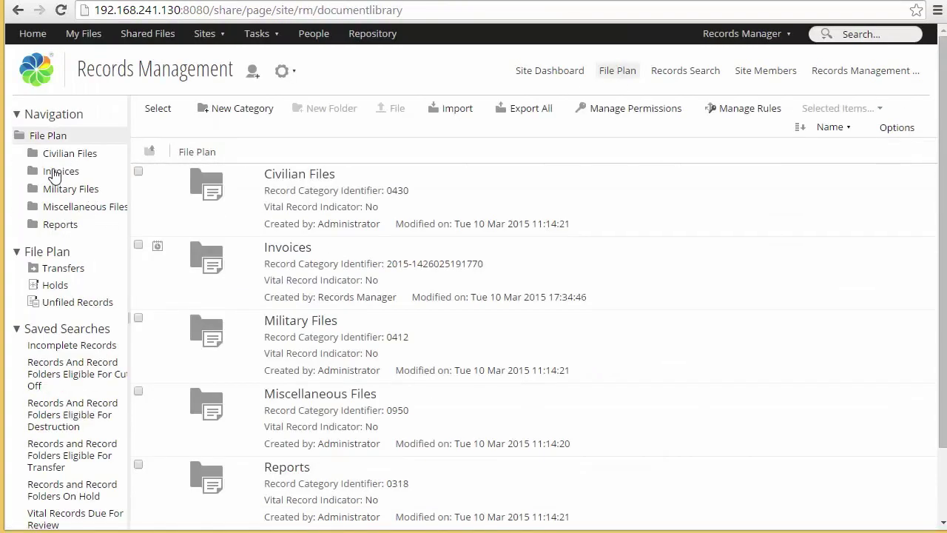
click(59, 171)
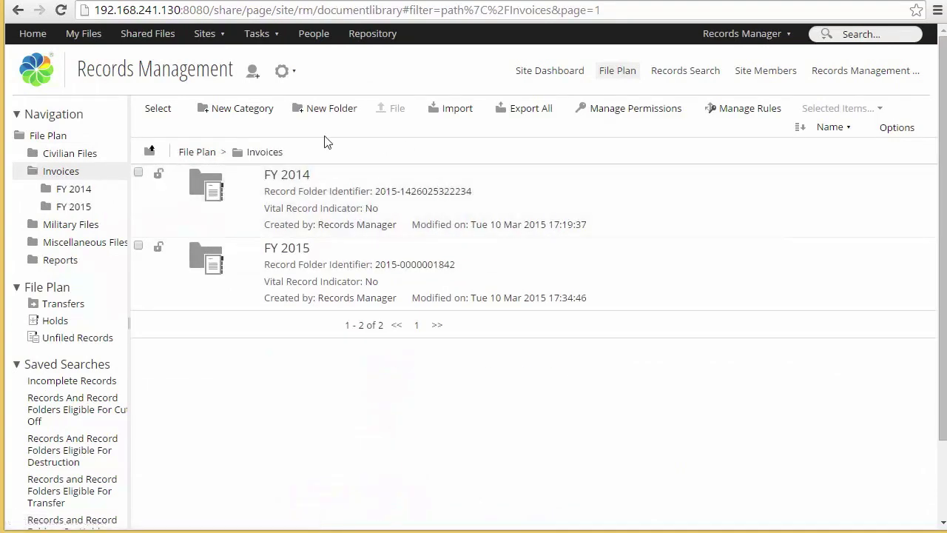
click(270, 151)
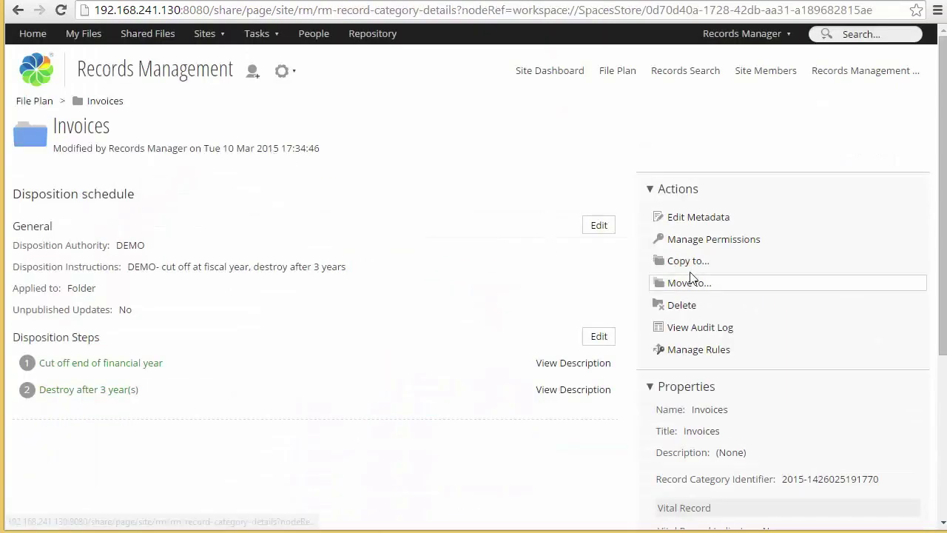
click(598, 339)
Replace the Case Complete event with Manual Cutoff in the cut off step and save the disposition schedule.
click(484, 197)
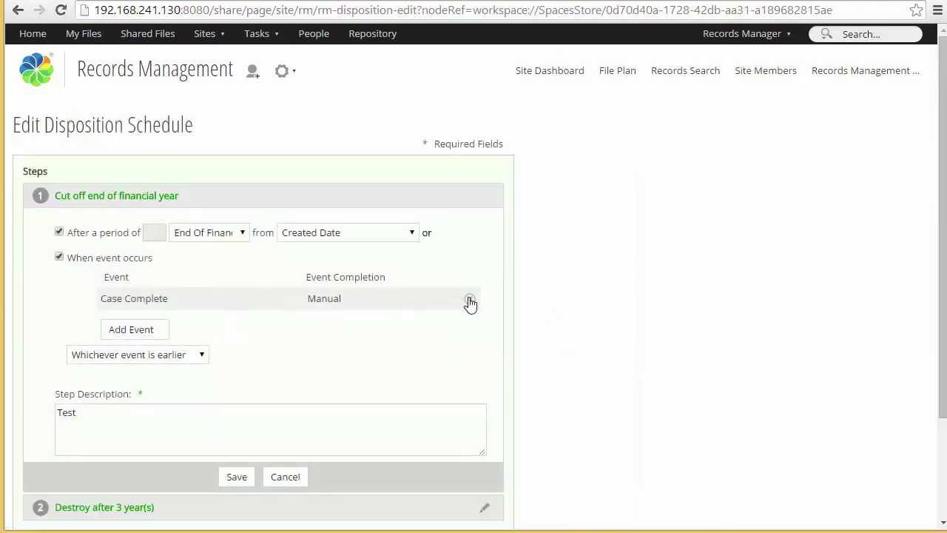
click(469, 298)
click(131, 305)
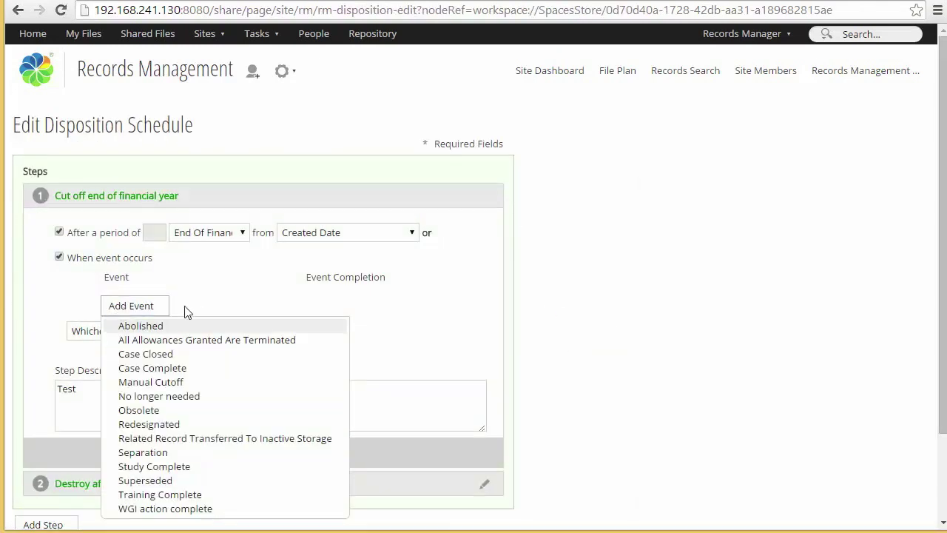
click(191, 383)
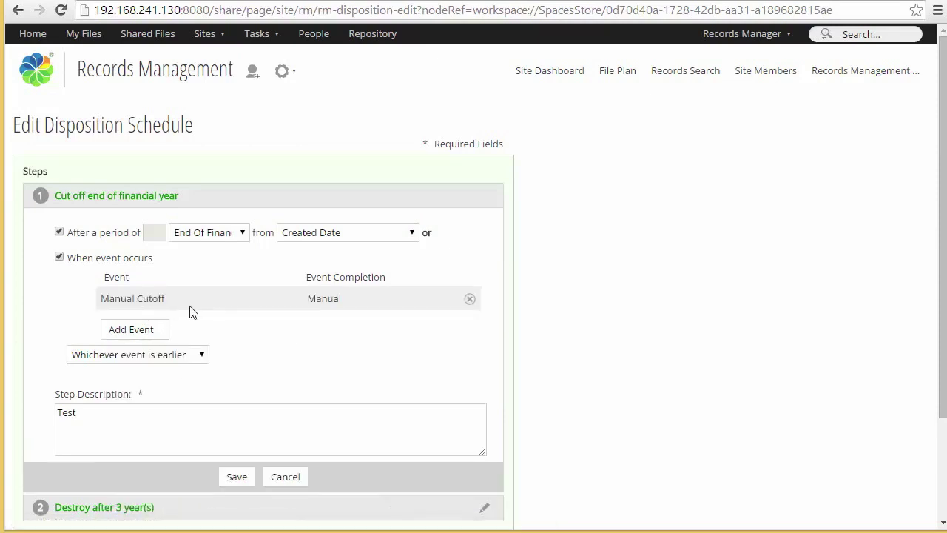
click(235, 477)
click(263, 301)
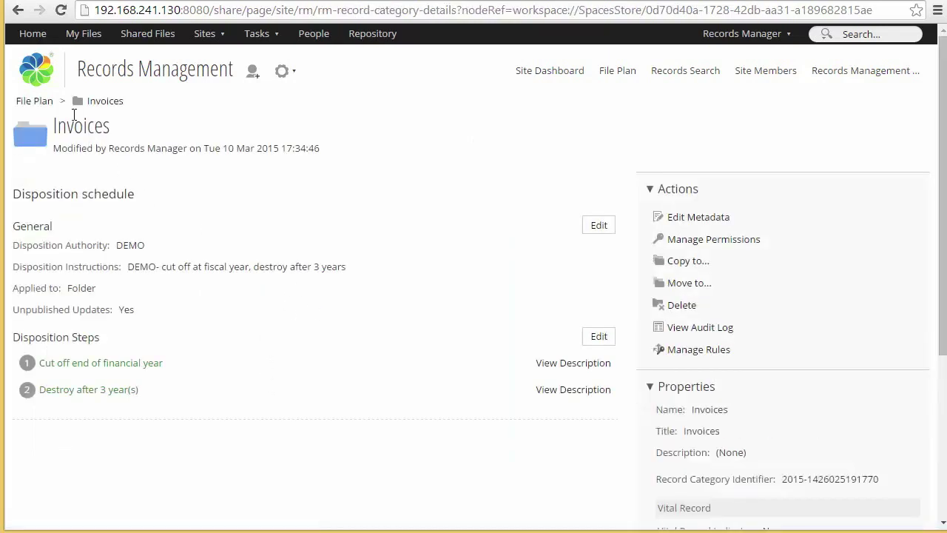
Open the details of the FY 2014 record folder in the Invoices category.
click(101, 105)
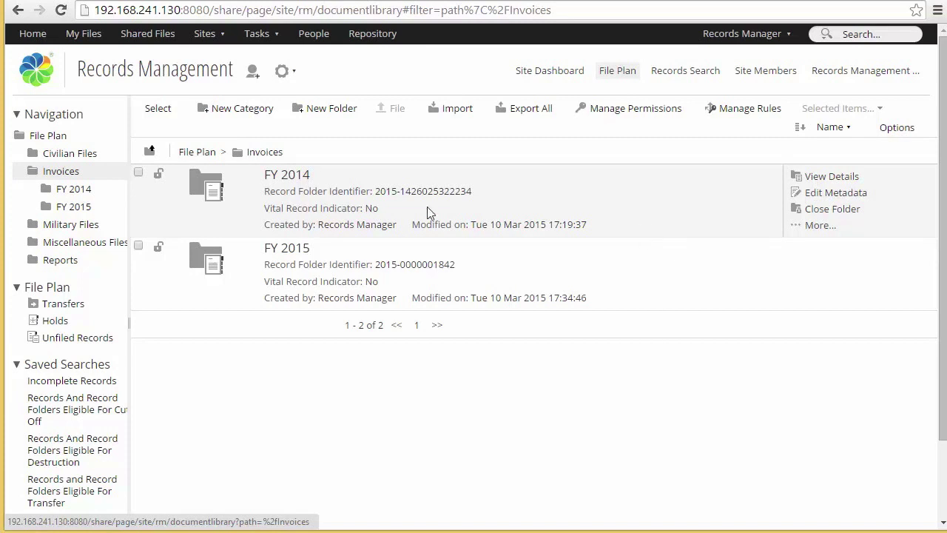
click(814, 226)
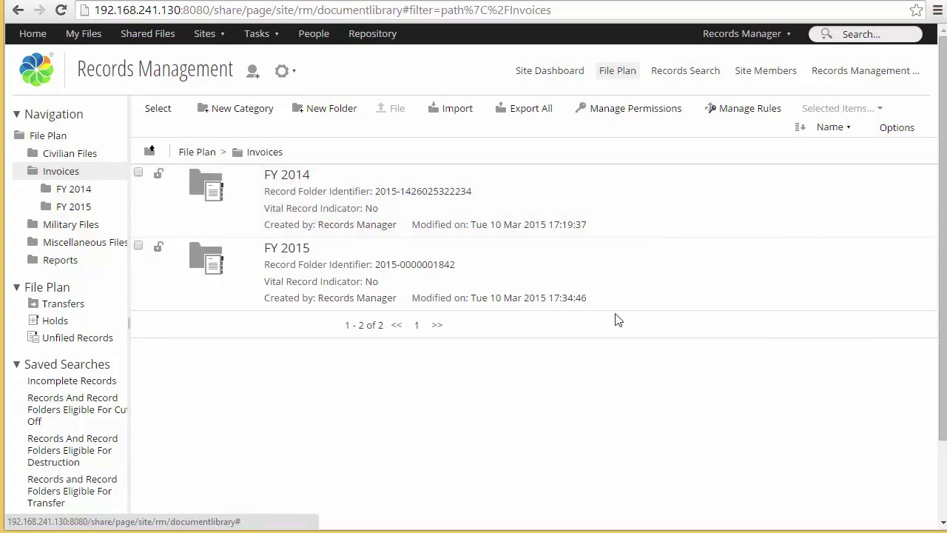
click(292, 176)
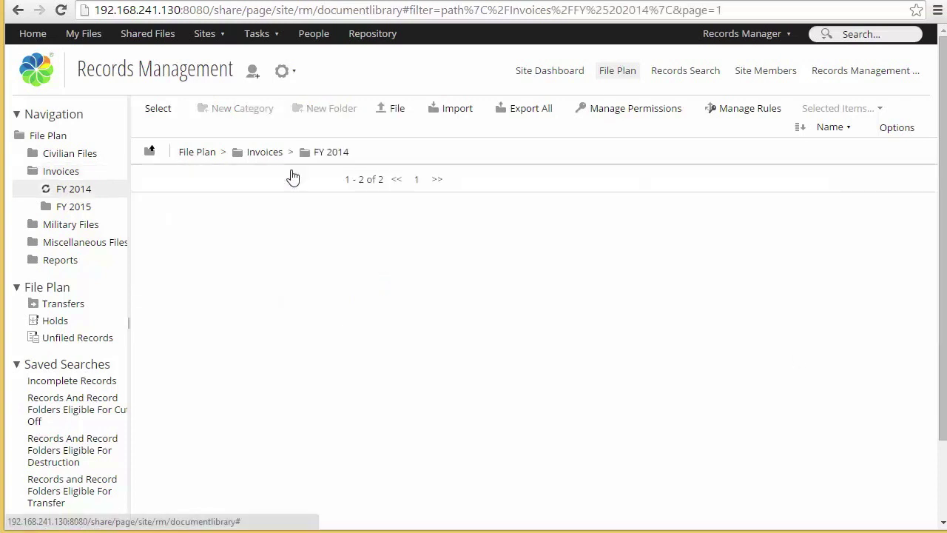
click(261, 152)
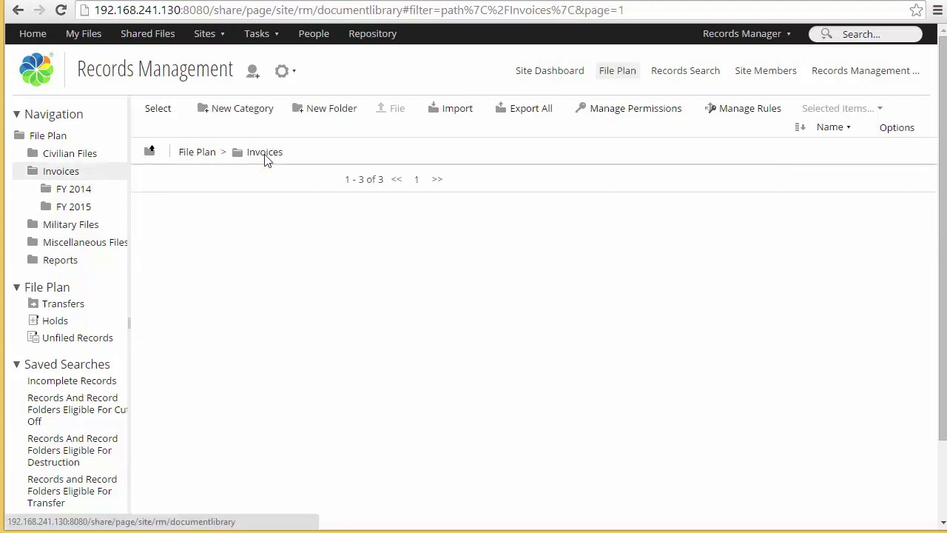
mouse_move(660, 207)
click(819, 177)
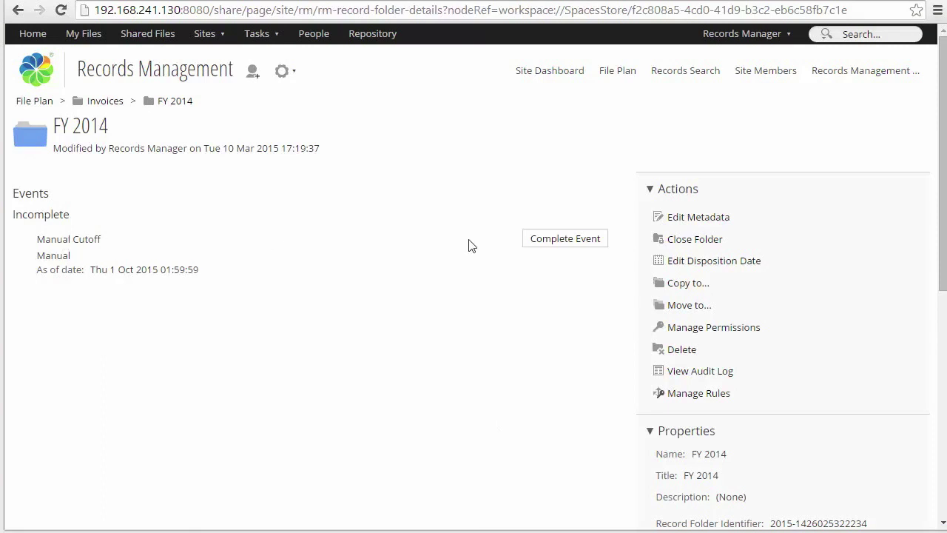
Complete the Manual Cutoff event on the FY 2014 folder as of Tuesday, 10 March 2015 at 17:43, and cut off the folder.
click(580, 240)
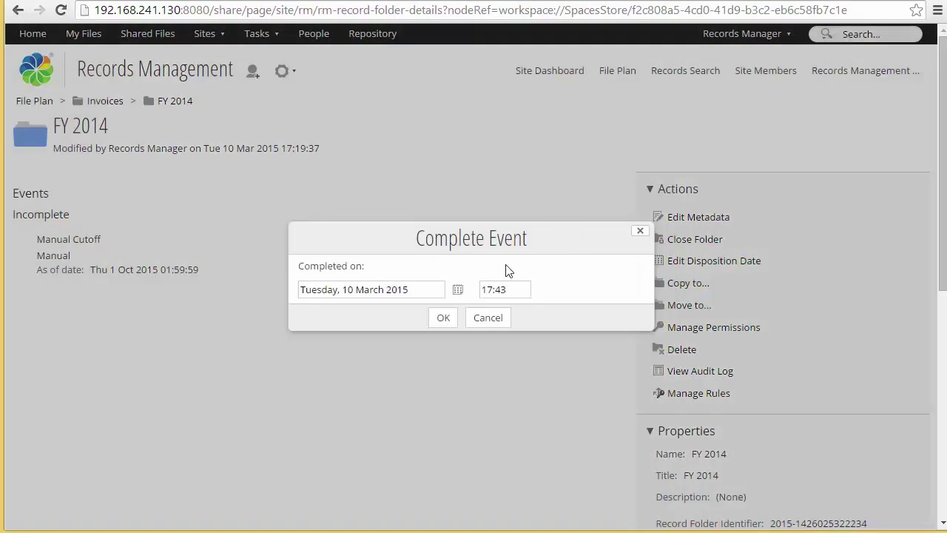
click(440, 321)
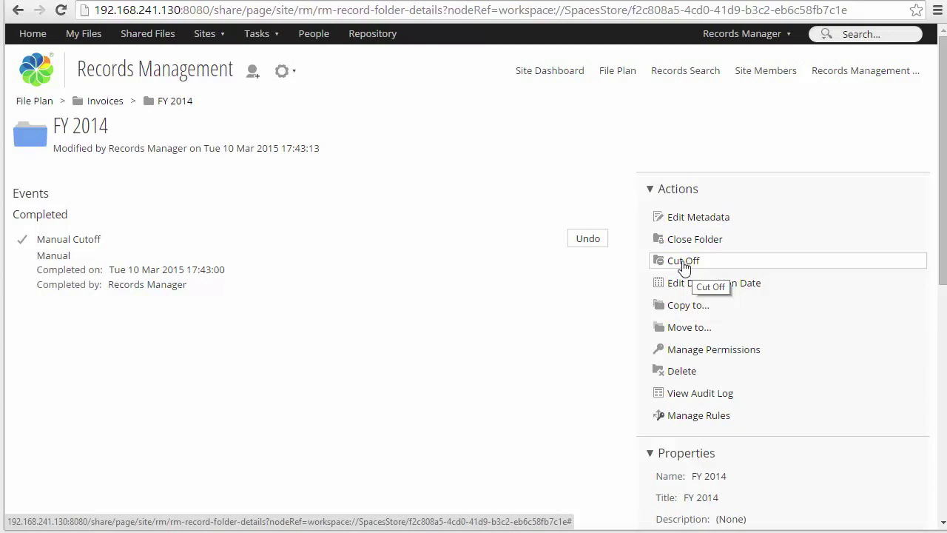
click(683, 264)
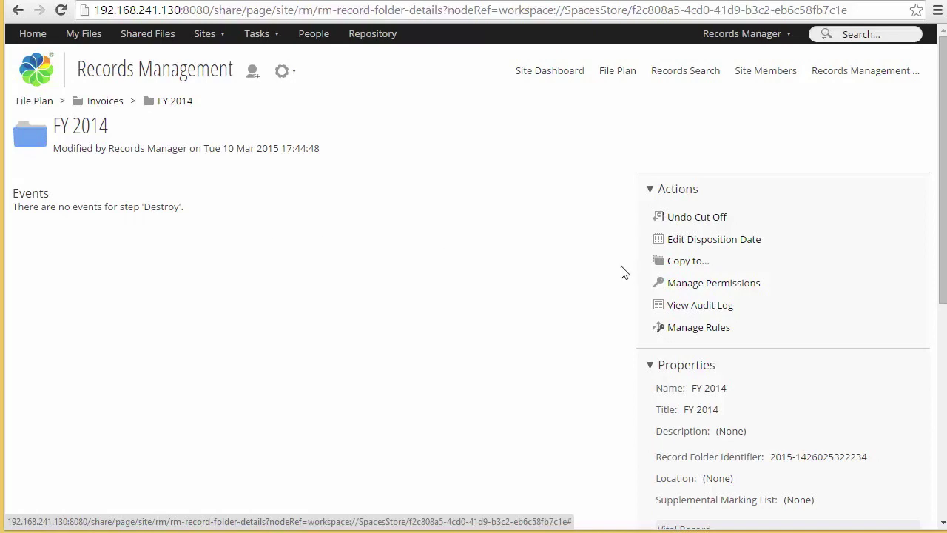
Review the FY 2014 folder's details and open the folder to inspect its invoice records and their available actions.
scroll(658, 290, down, 2)
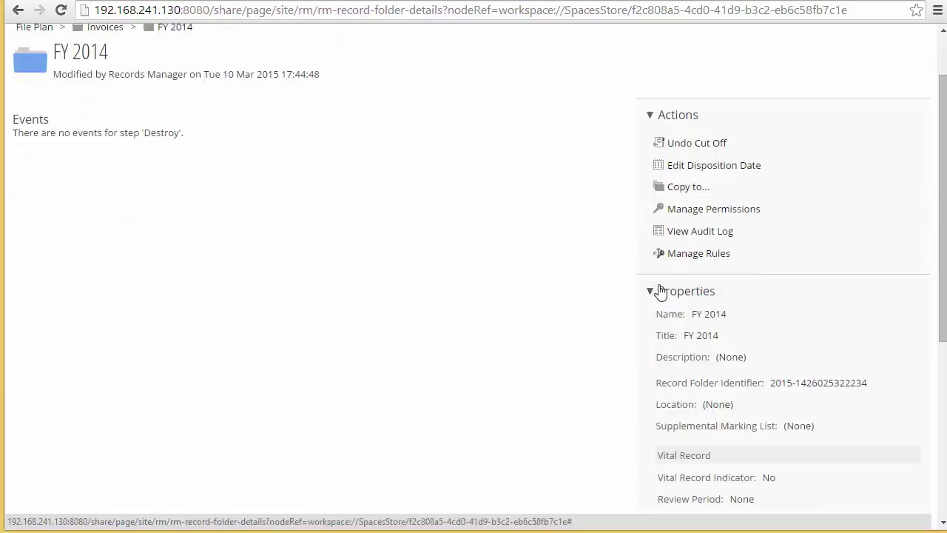
scroll(660, 282, down, 1)
scroll(657, 278, up, 3)
click(179, 102)
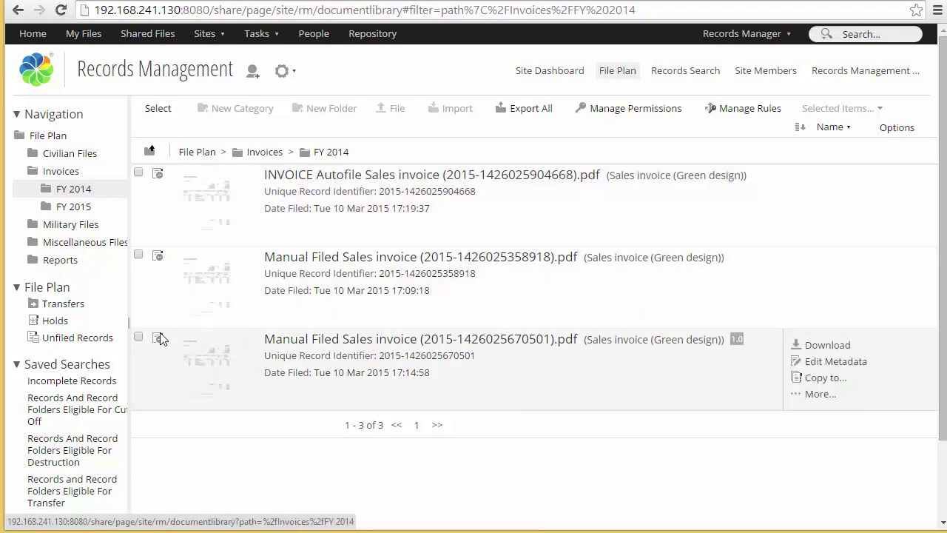
click(822, 395)
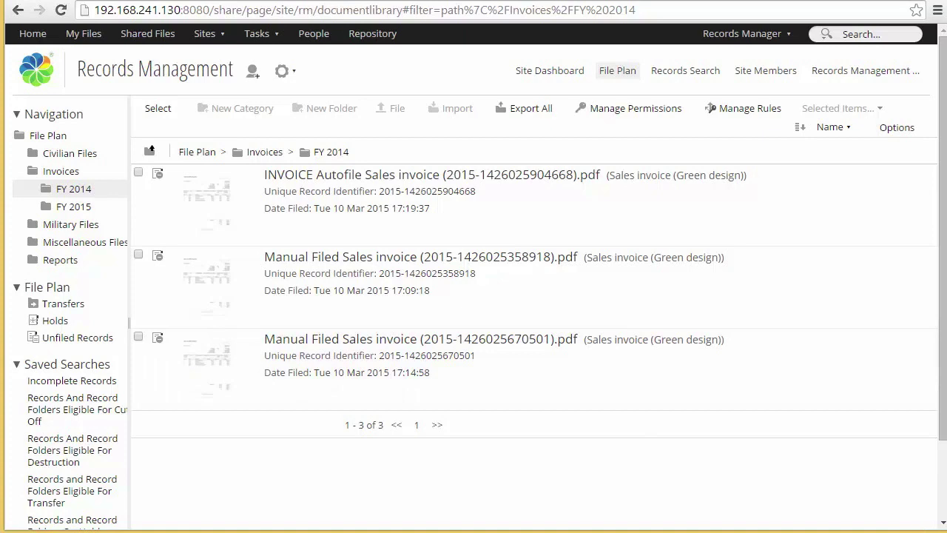
Run a records search for name:invoice with the default results options for completed records.
click(685, 70)
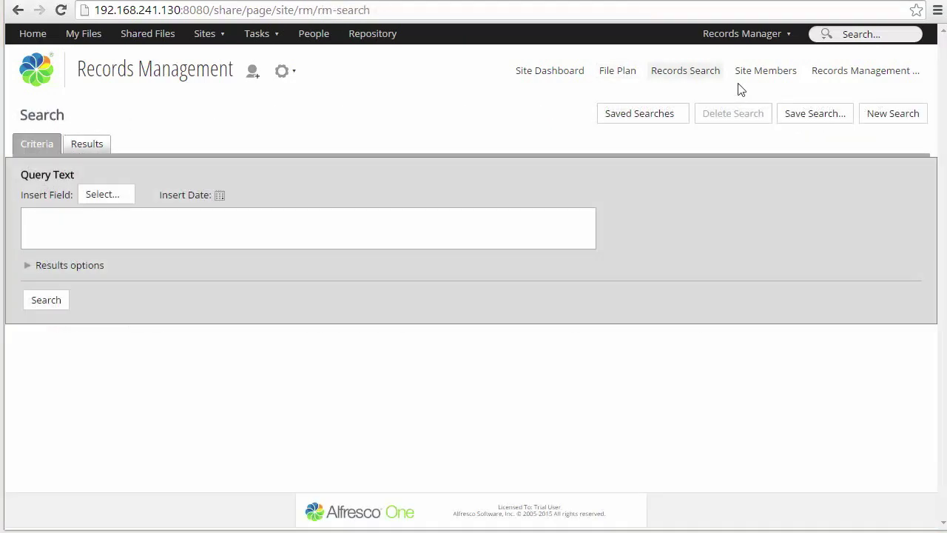
click(687, 74)
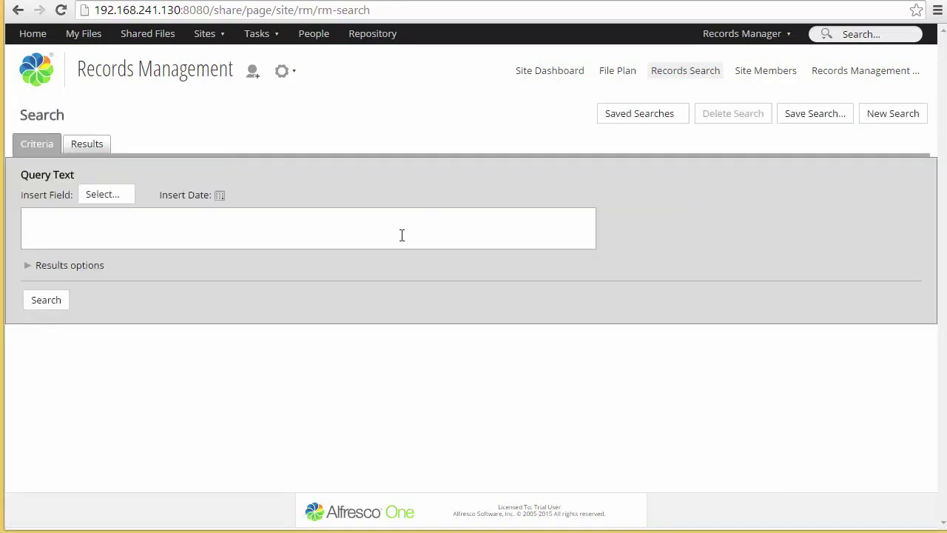
click(104, 198)
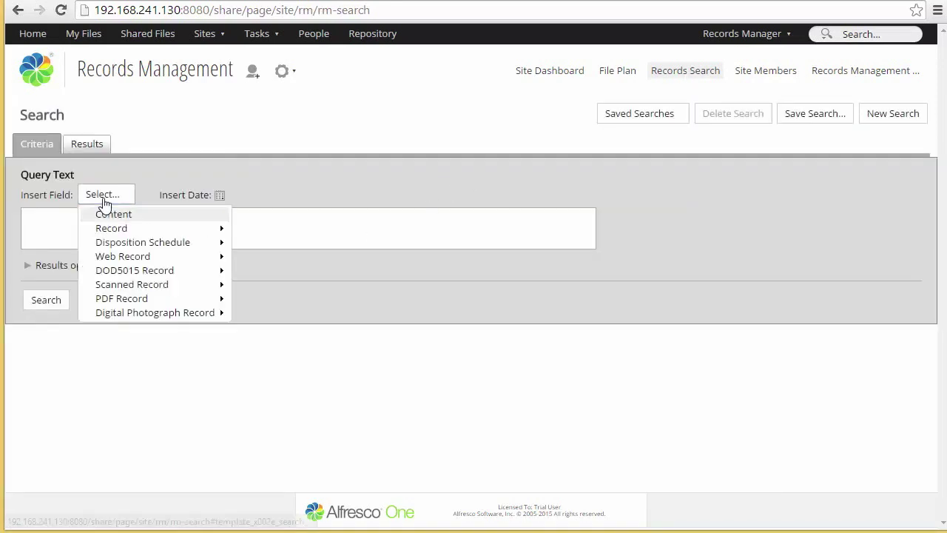
mouse_move(127, 217)
click(260, 233)
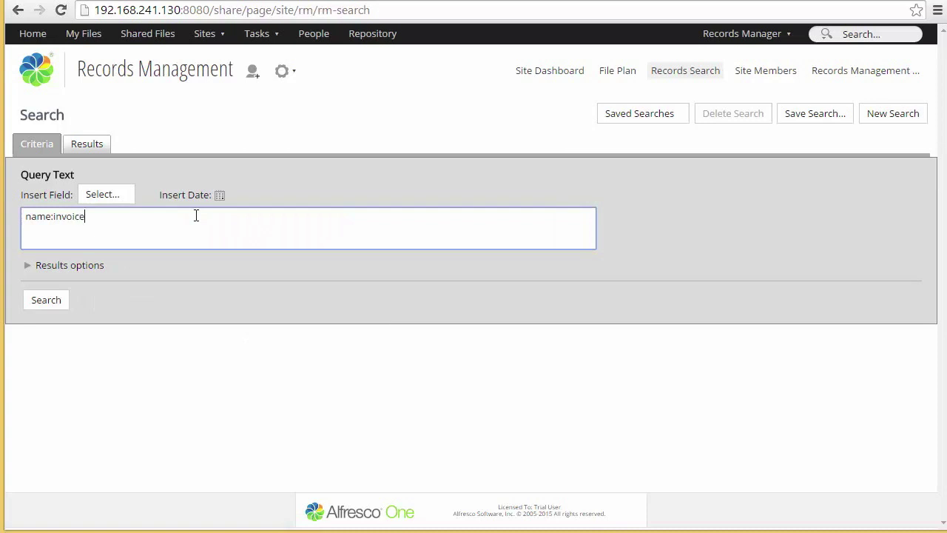
click(46, 267)
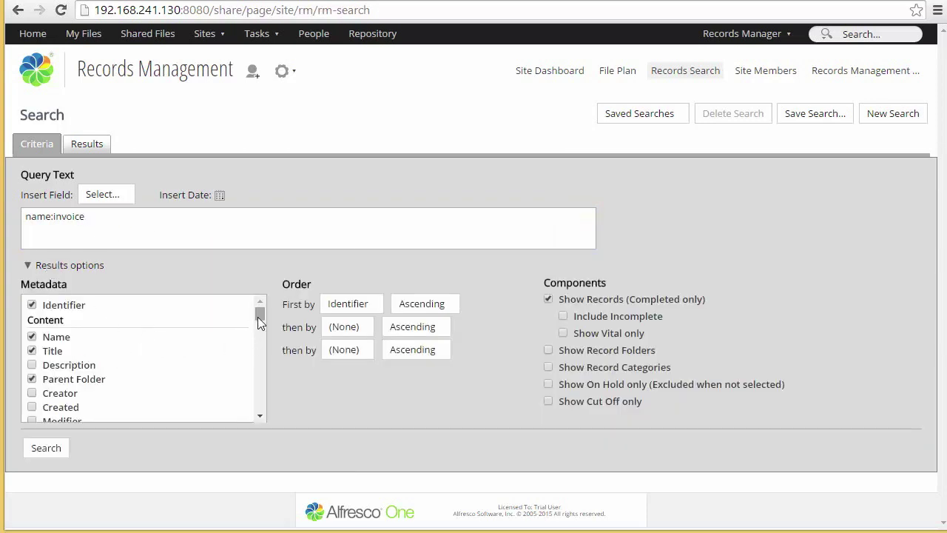
mouse_move(257, 315)
mouse_down()
mouse_move(260, 332)
mouse_move(261, 305)
mouse_up()
click(67, 455)
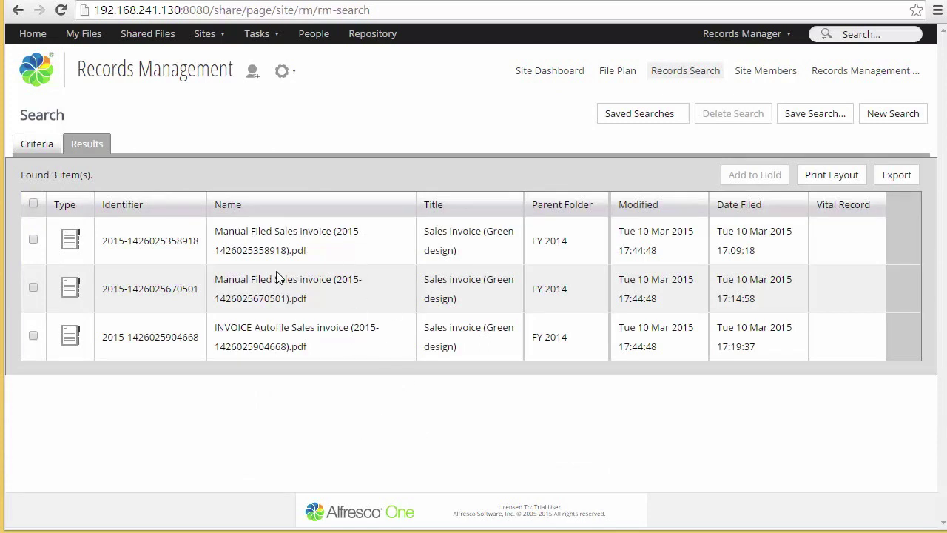
Rerun the name:invoice search with incomplete records included and save the search as My Search.
click(45, 148)
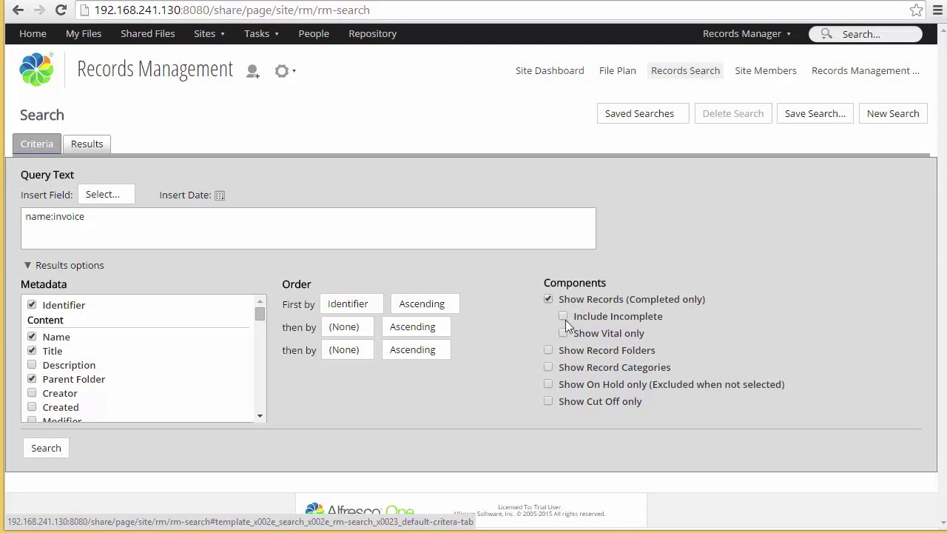
click(48, 450)
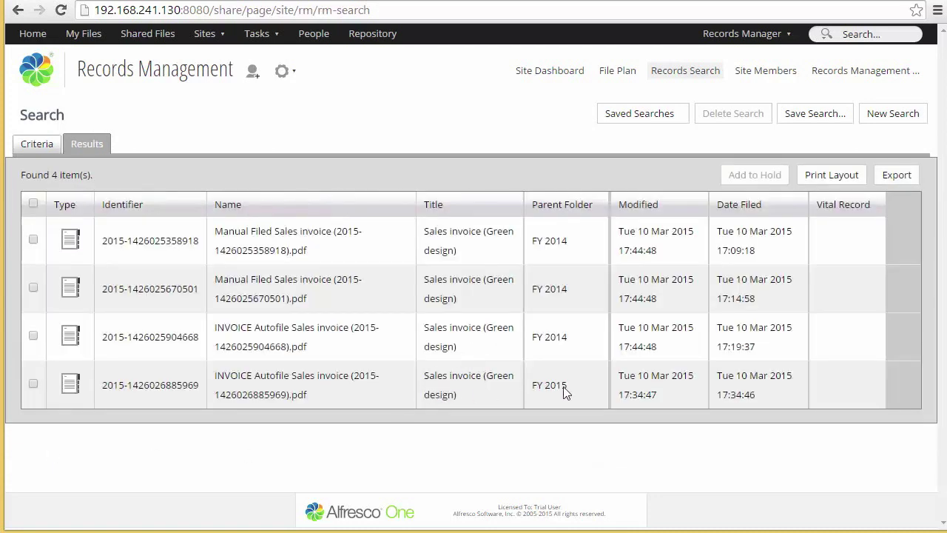
click(37, 144)
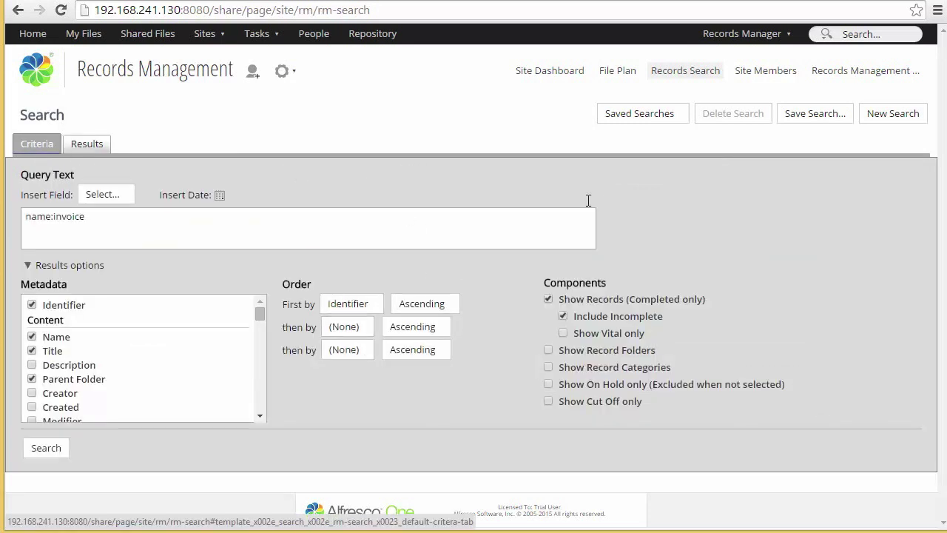
click(811, 116)
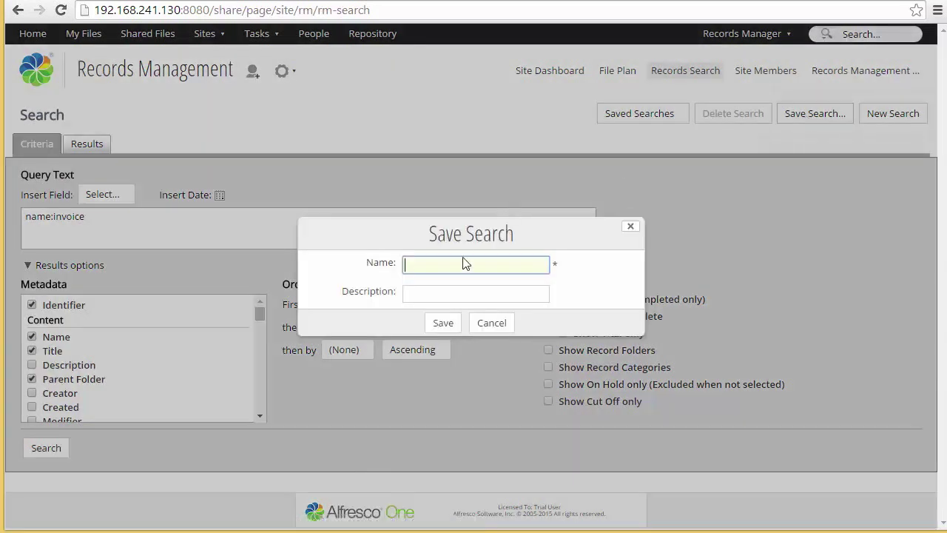
click(435, 326)
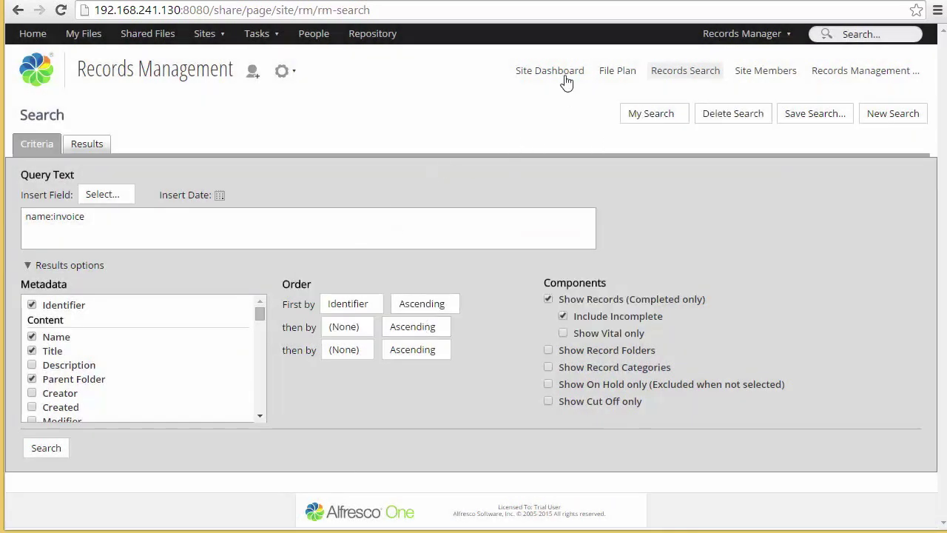
Return to the file plan and review the results of the My Search saved search.
click(602, 74)
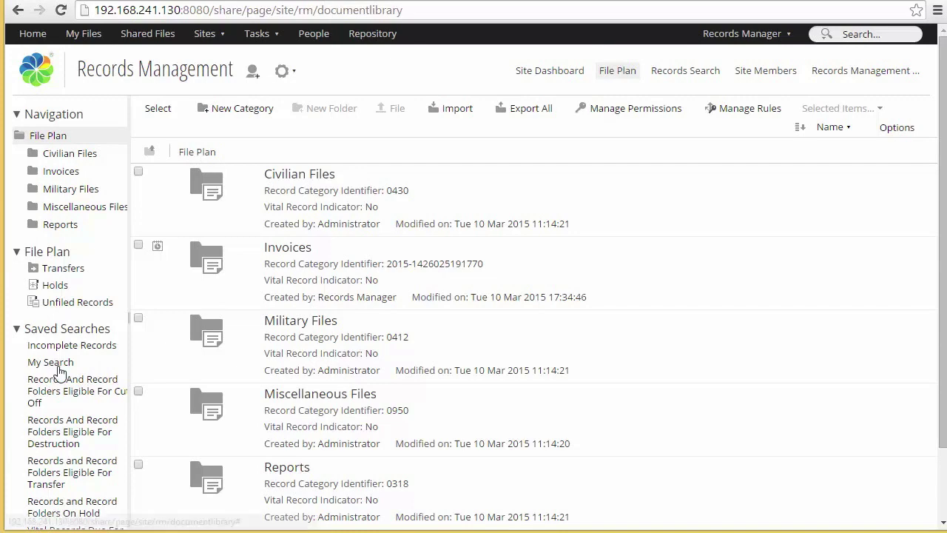
click(57, 364)
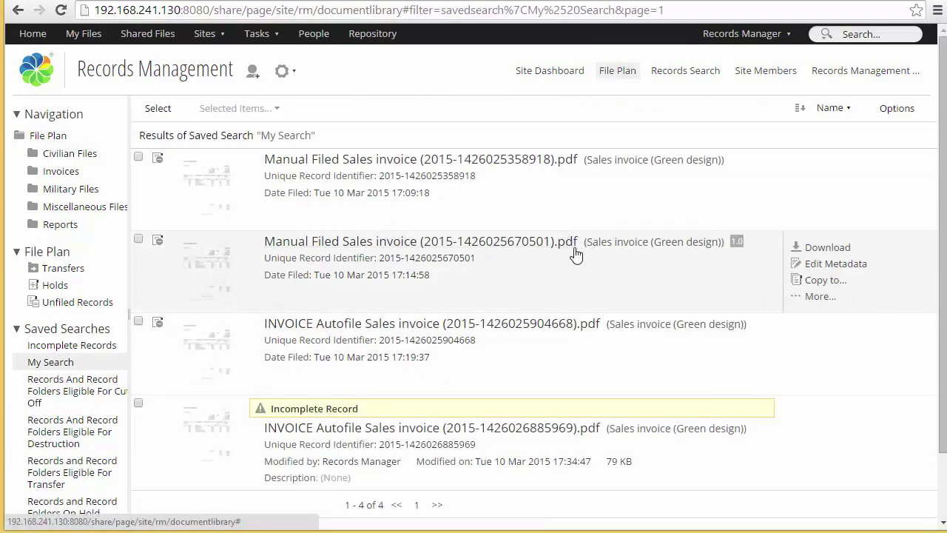
scroll(564, 256, down, 1)
scroll(564, 256, up, 1)
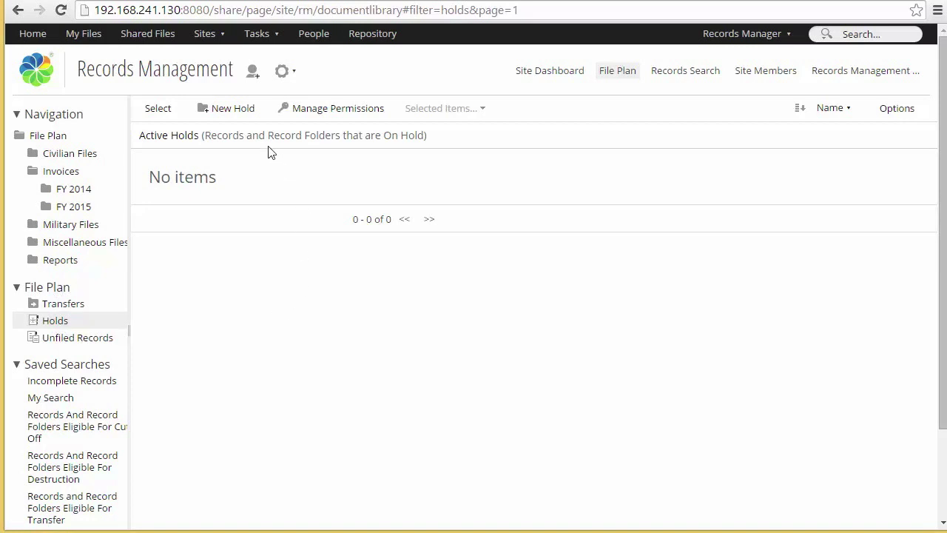
Create a new hold named Legal Hold with the reason Demo.
click(224, 109)
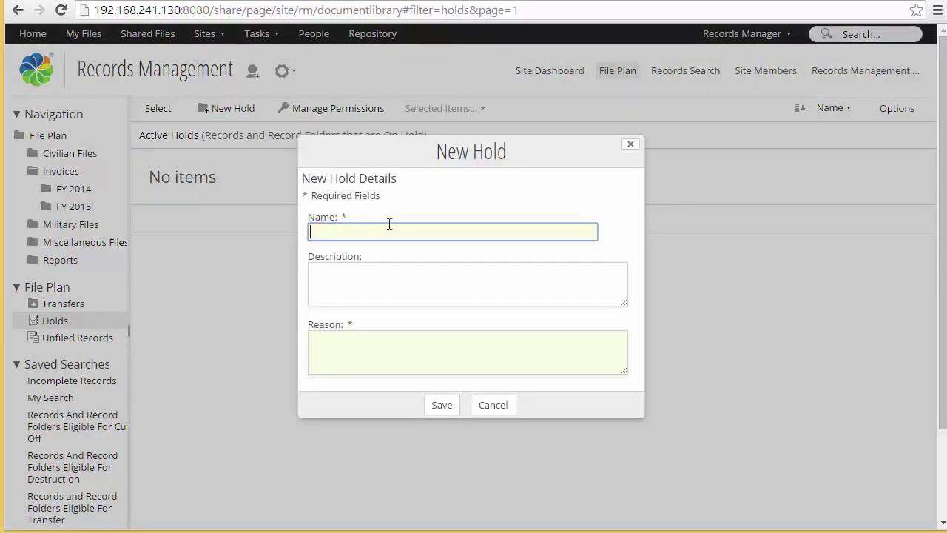
text(Legal Hold)
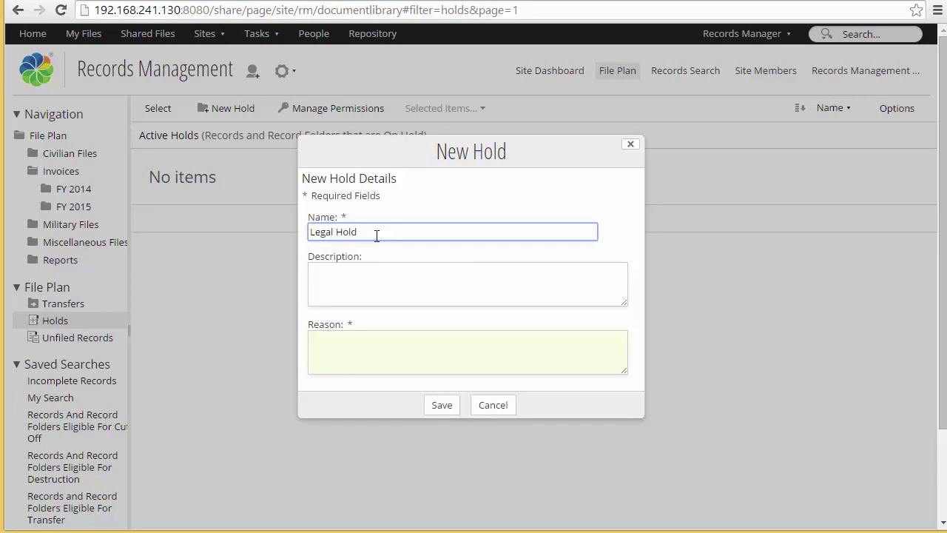
click(353, 353)
text(Demo)
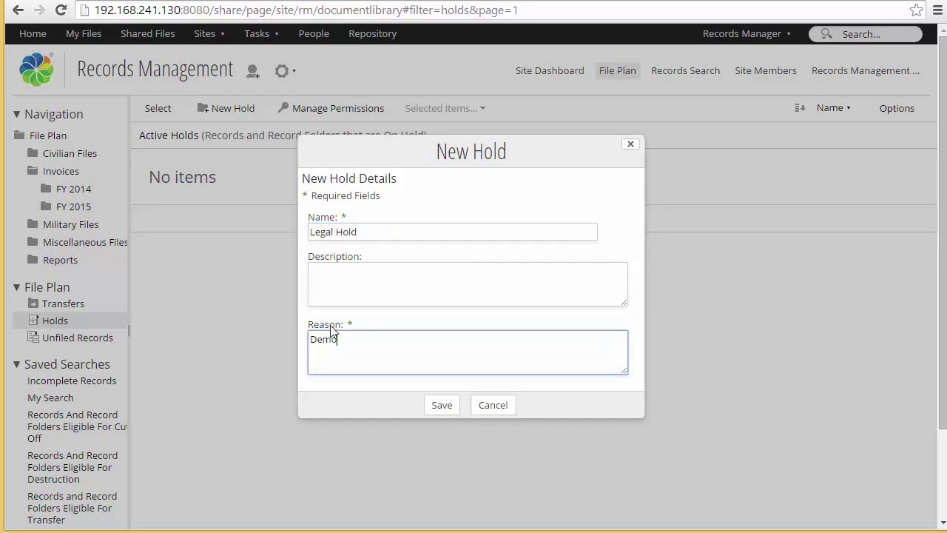
click(443, 404)
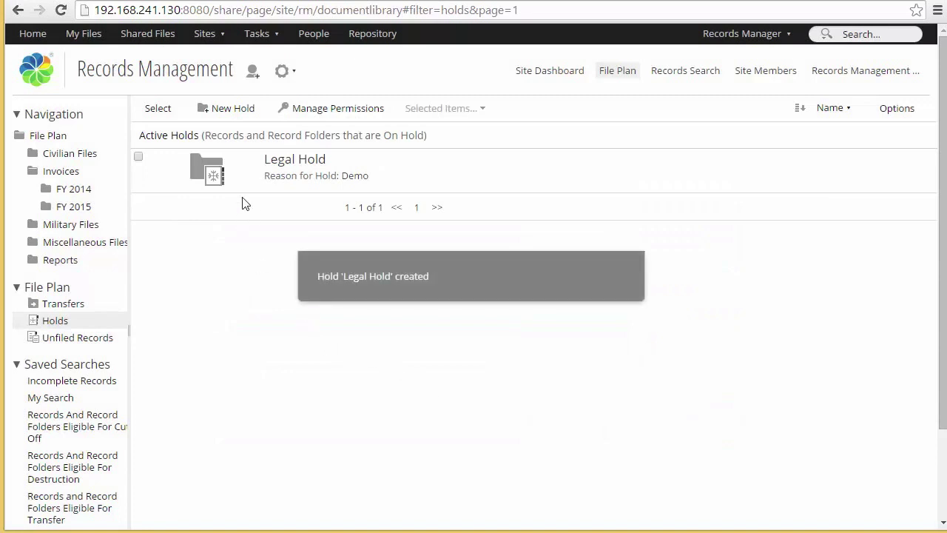
Add FY 2014's autofiled invoice and the manually filed invoice from 17:09:18 to Legal Hold, and open the hold's contents.
click(77, 207)
click(74, 188)
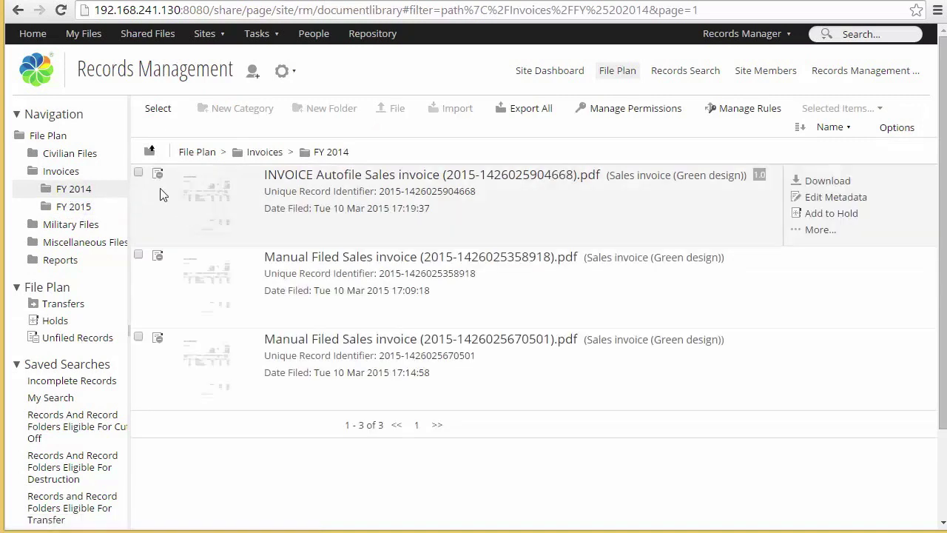
click(138, 172)
click(139, 255)
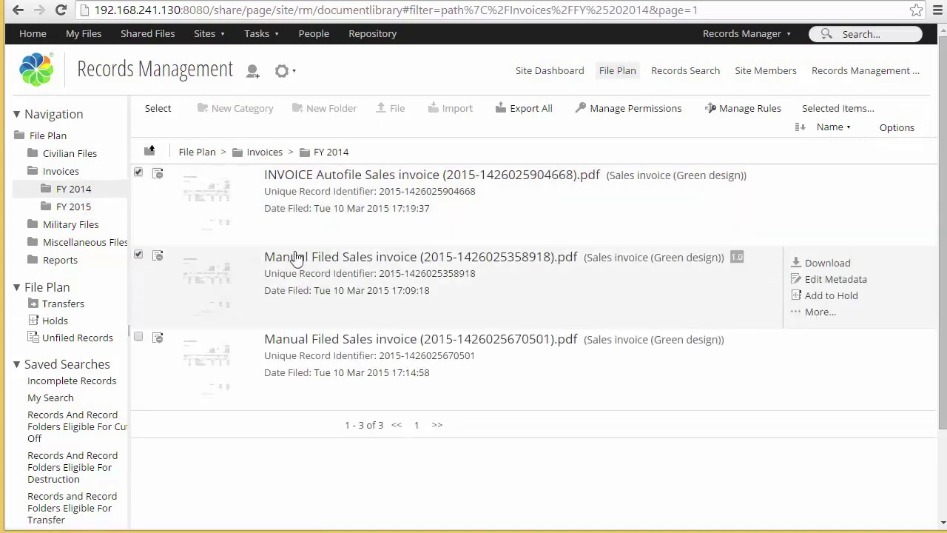
click(835, 109)
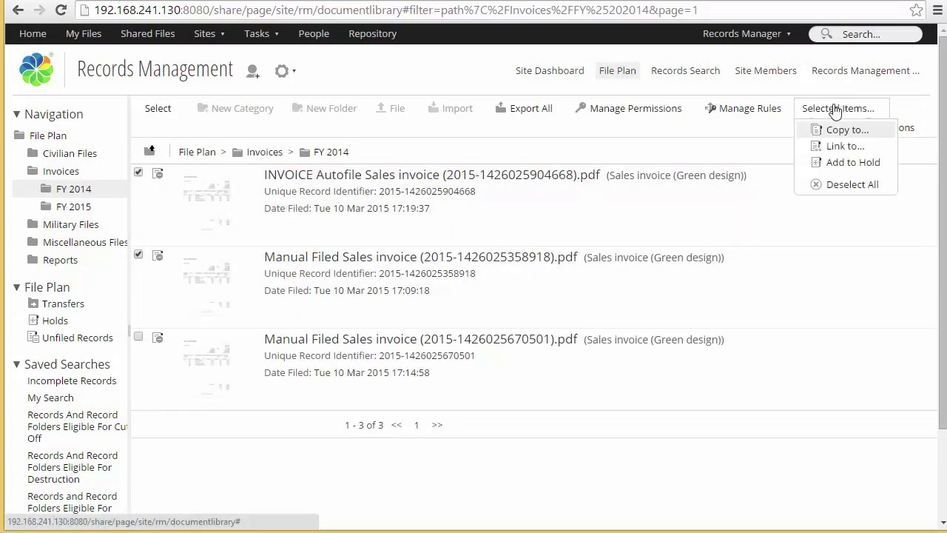
click(842, 163)
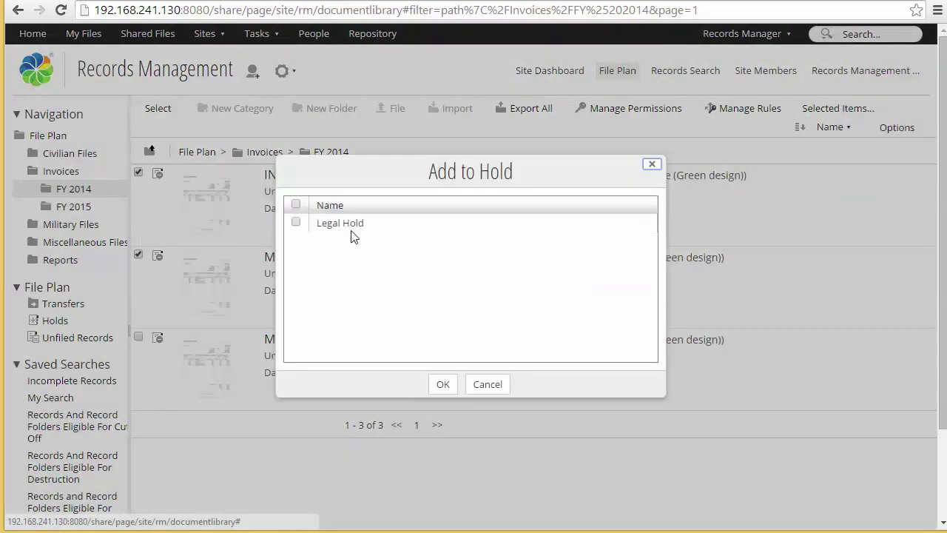
click(296, 222)
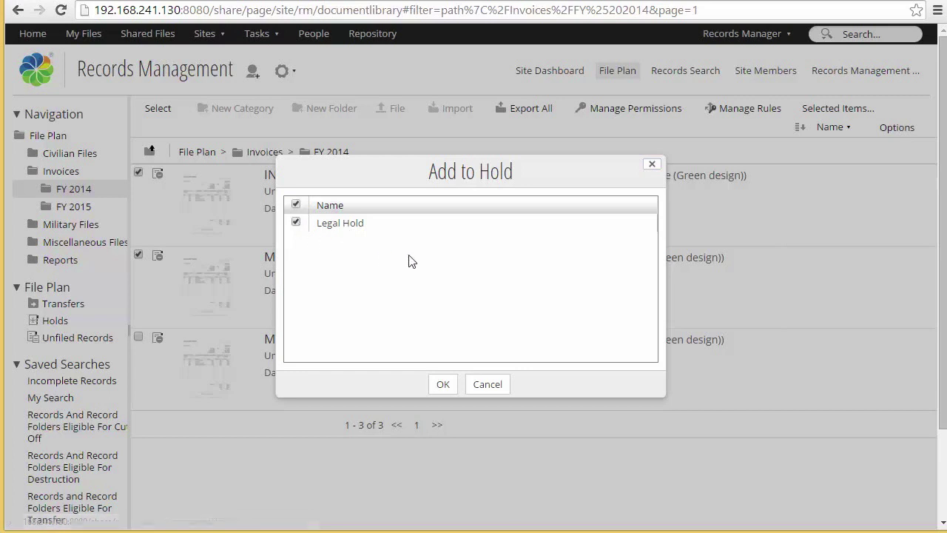
click(442, 384)
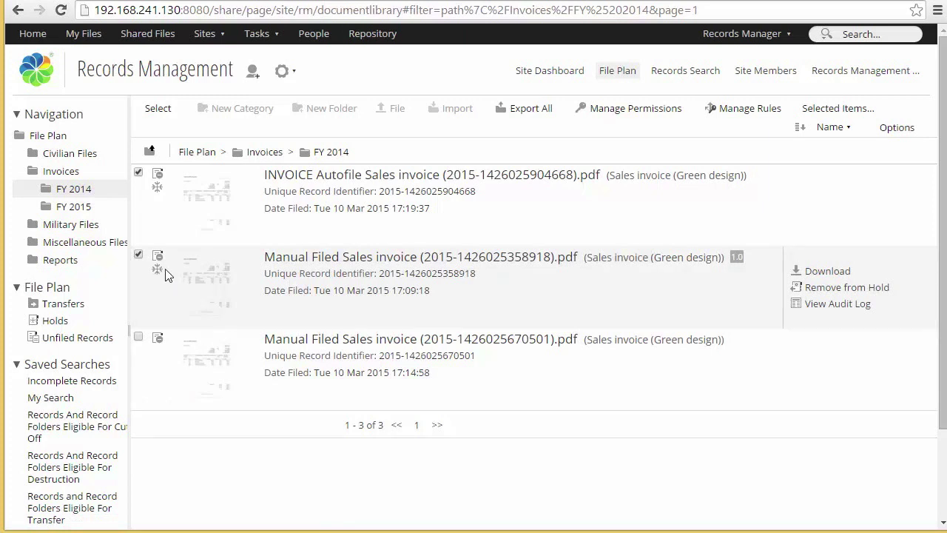
click(51, 320)
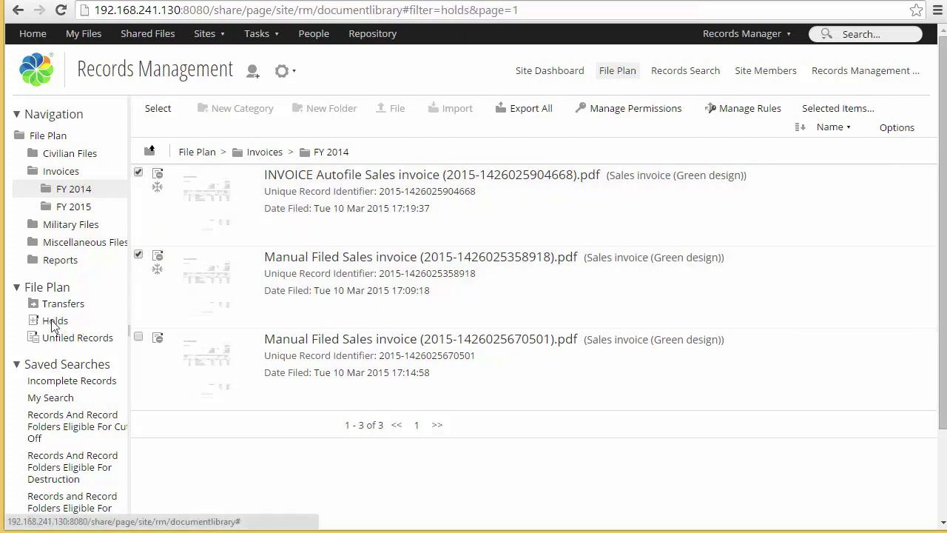
click(307, 164)
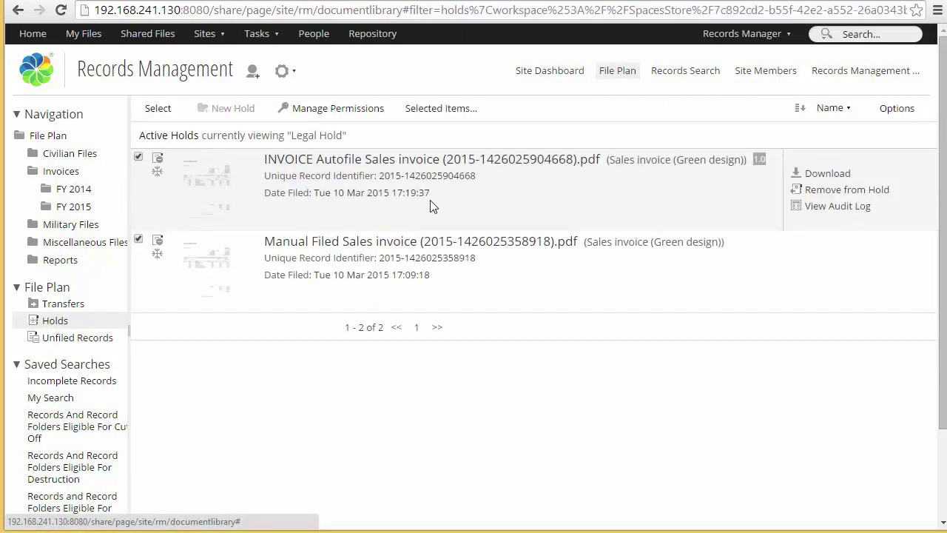